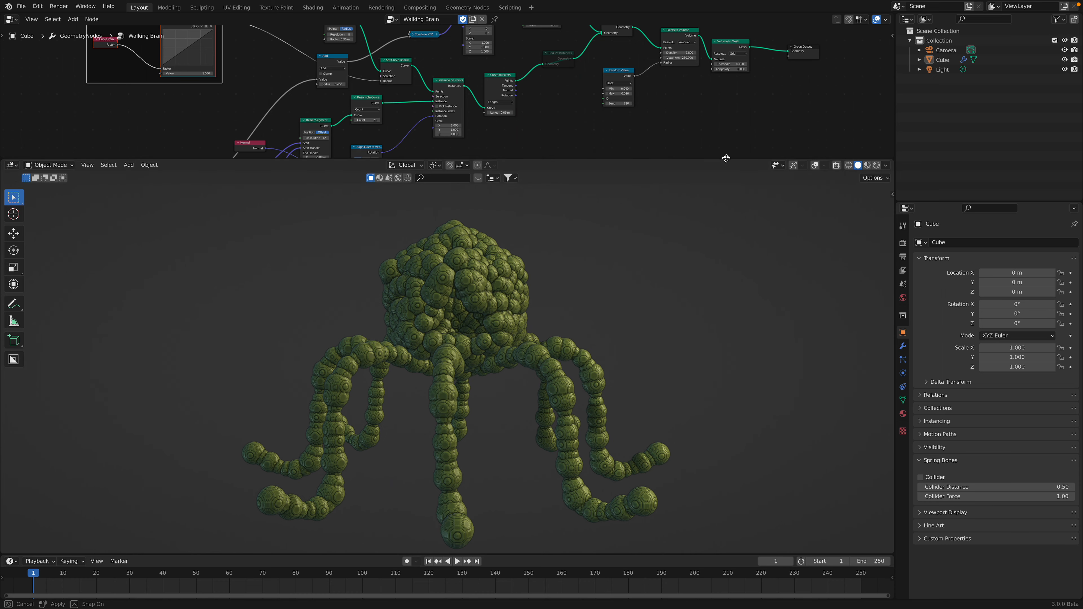
Enlarge the node editor area and examine the creature from several angles alongside its Walking Brain node tree
scroll(619, 287, "down", 1)
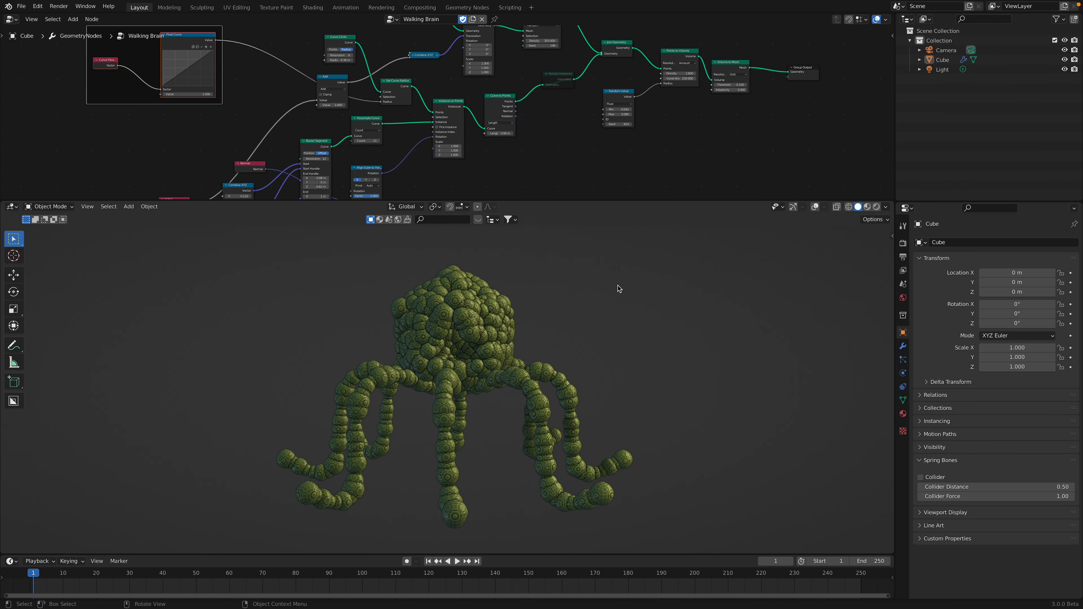
middle_click_drag(517, 318, 523, 317)
left_click_drag(582, 201, 578, 248)
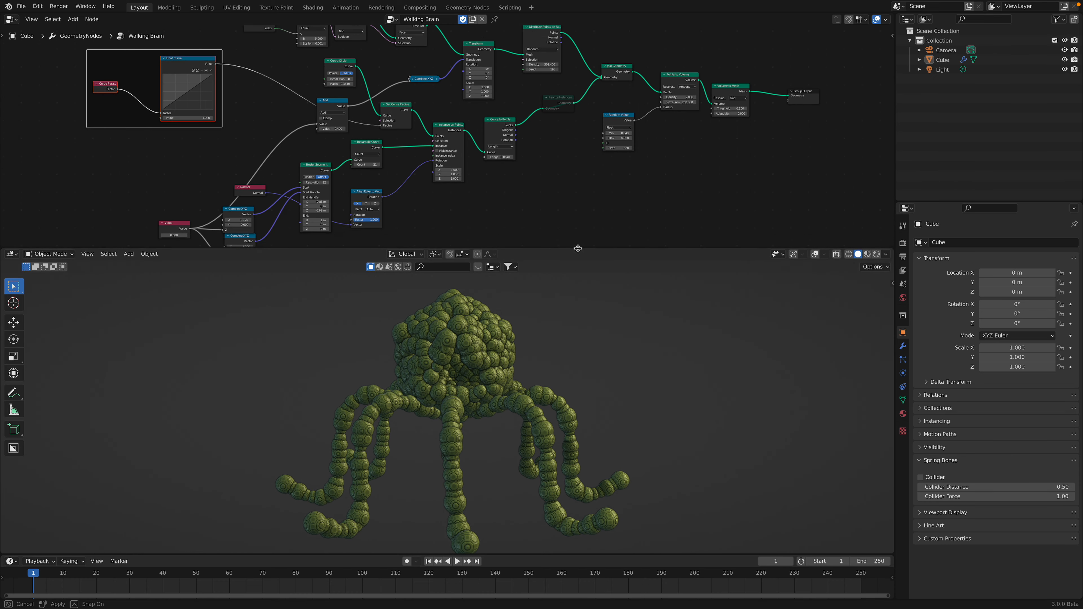
middle_click_drag(457, 176, 462, 219)
middle_click_drag(466, 106, 481, 63)
left_click(470, 105)
middle_click_drag(533, 293, 472, 313)
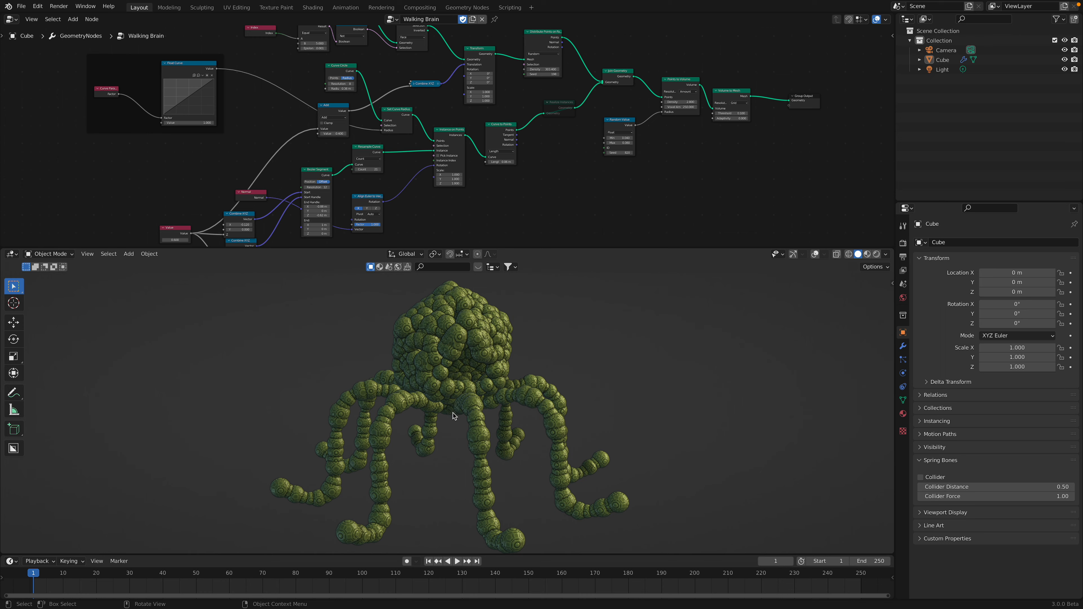
middle_click_drag(557, 469, 550, 407)
scroll(571, 124, "up", 5)
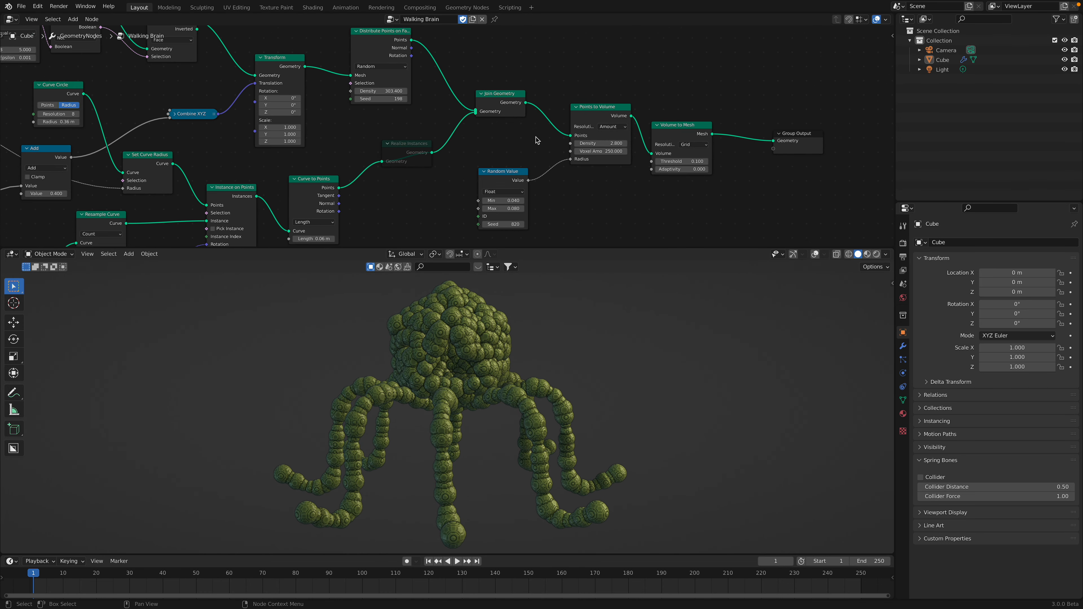
Rearrange the Points to Volume, Volume to Mesh and Group Output nodes into a tidier row at the end of the tree
left_click(568, 121)
middle_click_drag(568, 121, 549, 104)
left_click_drag(554, 105, 562, 104)
left_click_drag(668, 133, 680, 116)
left_click_drag(802, 120, 777, 122)
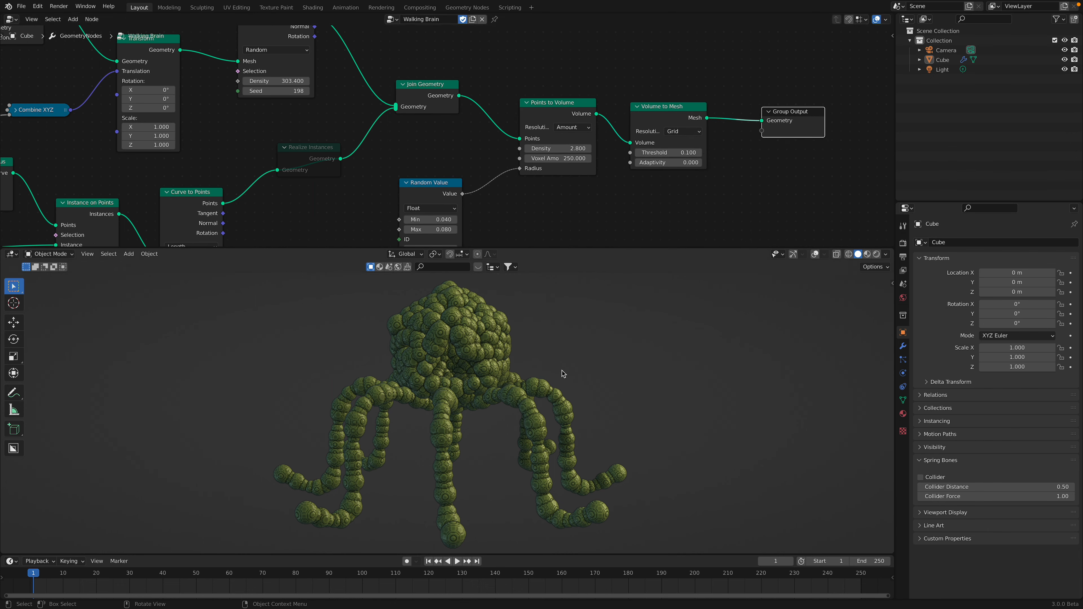
Disconnect the Random Value node from the Points to Volume radius to compare the creature's look, and reconnect it
middle_click_drag(526, 170, 527, 141)
left_click_drag(521, 142, 528, 170)
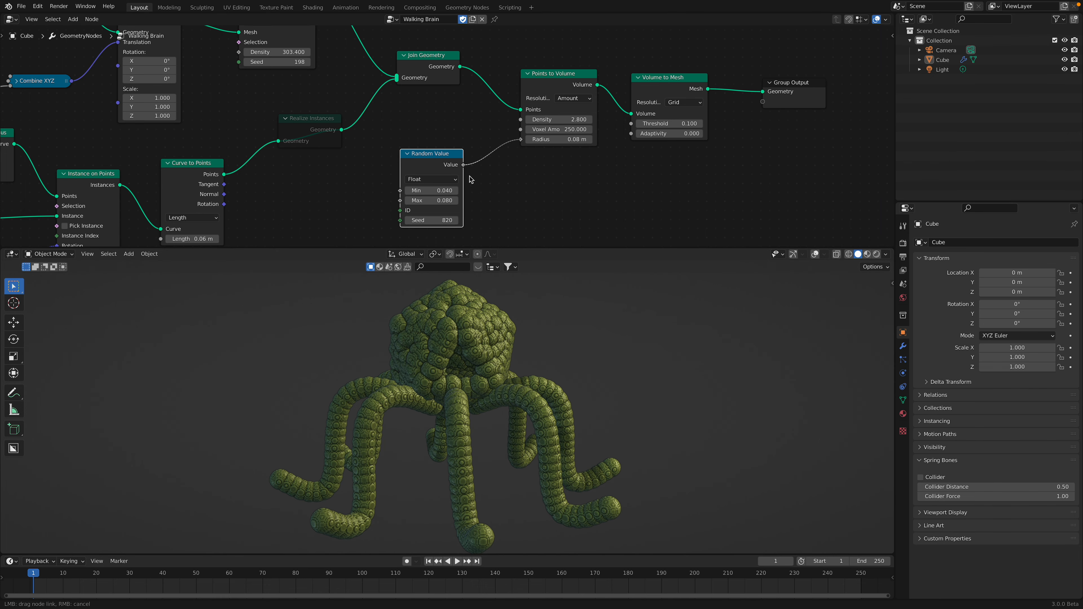
middle_click_drag(526, 317, 520, 323)
left_click_drag(435, 157, 451, 156)
Set the Resample Curve node's count to 6, checking how lower counts shape the legs
middle_click_drag(455, 92, 628, 189)
scroll(510, 87, "down", 2)
middle_click_drag(513, 185, 642, 83)
middle_click_drag(537, 280, 490, 366)
middle_click_drag(342, 232, 457, 145)
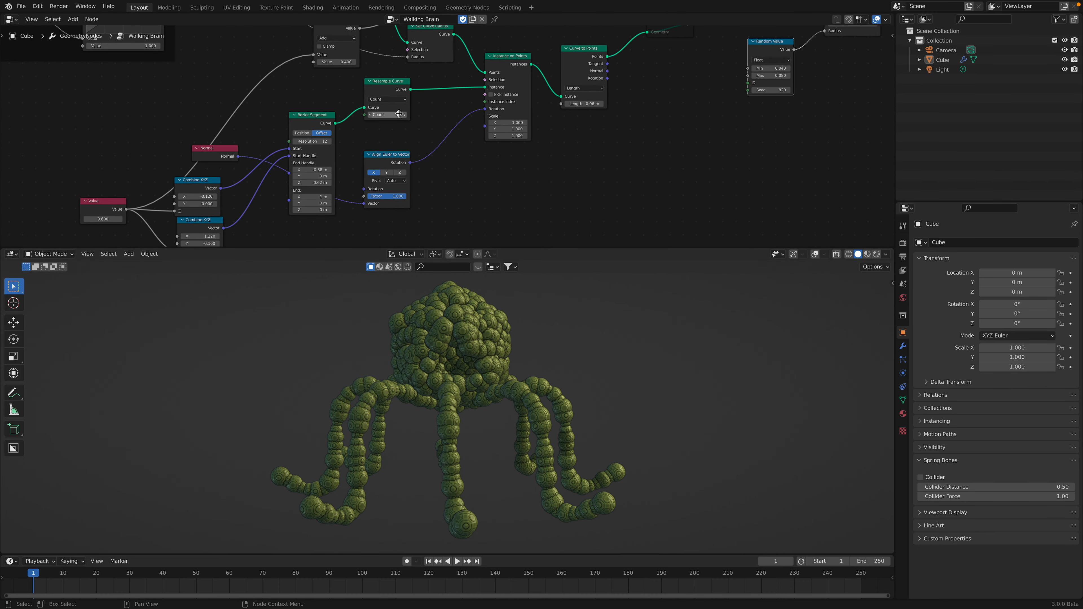
key("Return")
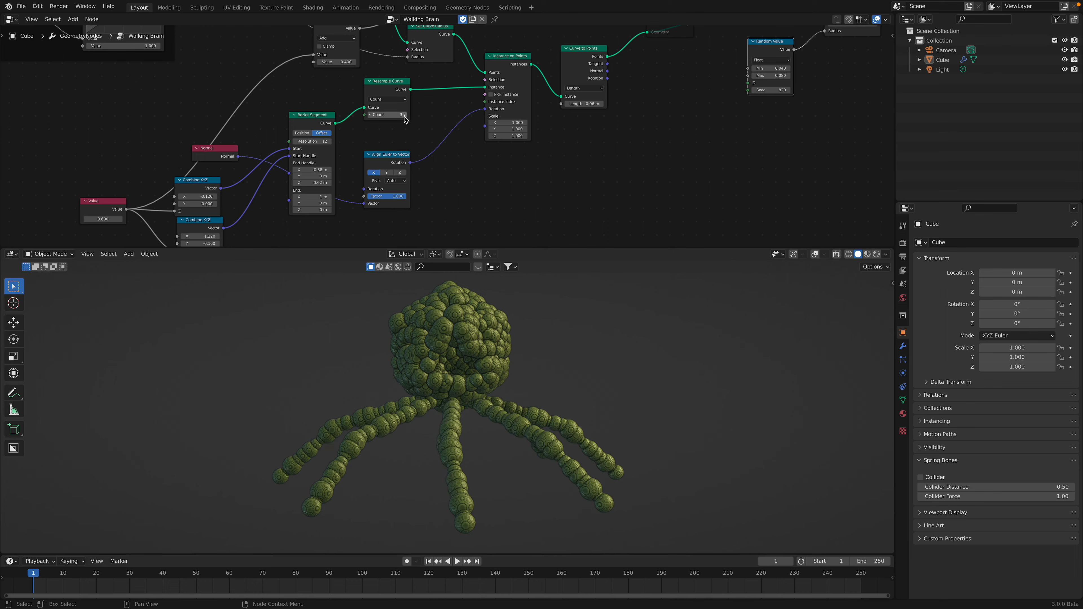
left_click(404, 115)
left_click(405, 115)
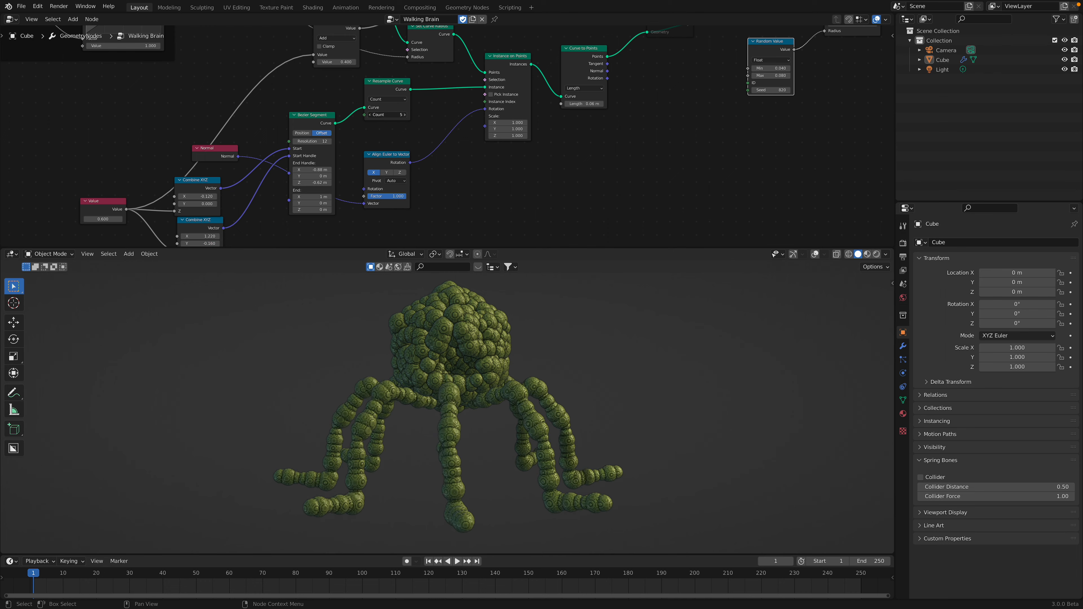
left_click(404, 115)
Try several low resolutions on the Bezier Segment node and settle on 4
type("3")
key("Return")
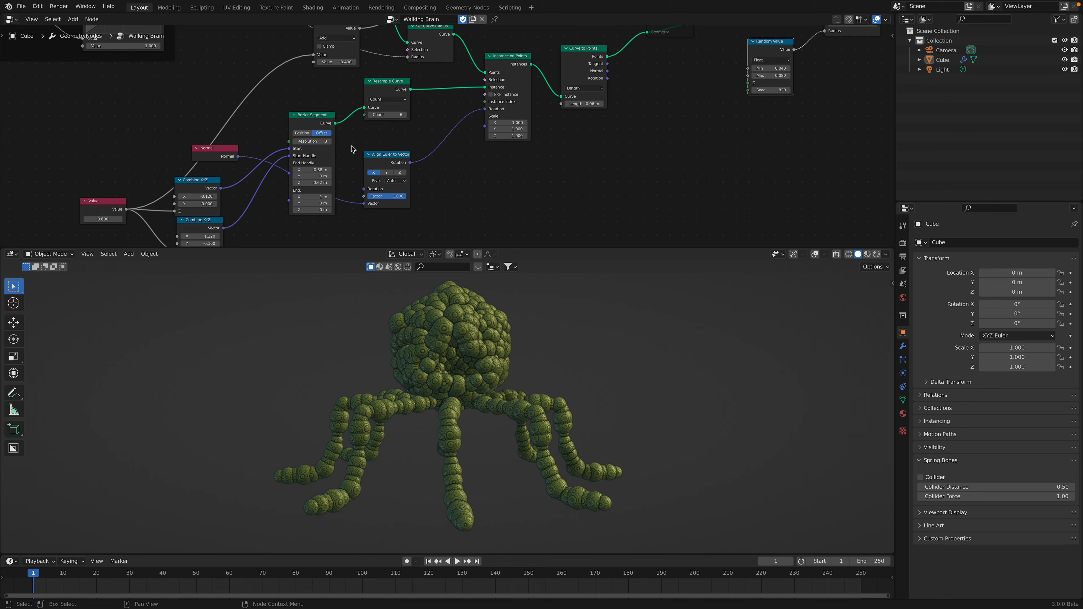
left_click(329, 142)
left_click(330, 142)
left_click(330, 142)
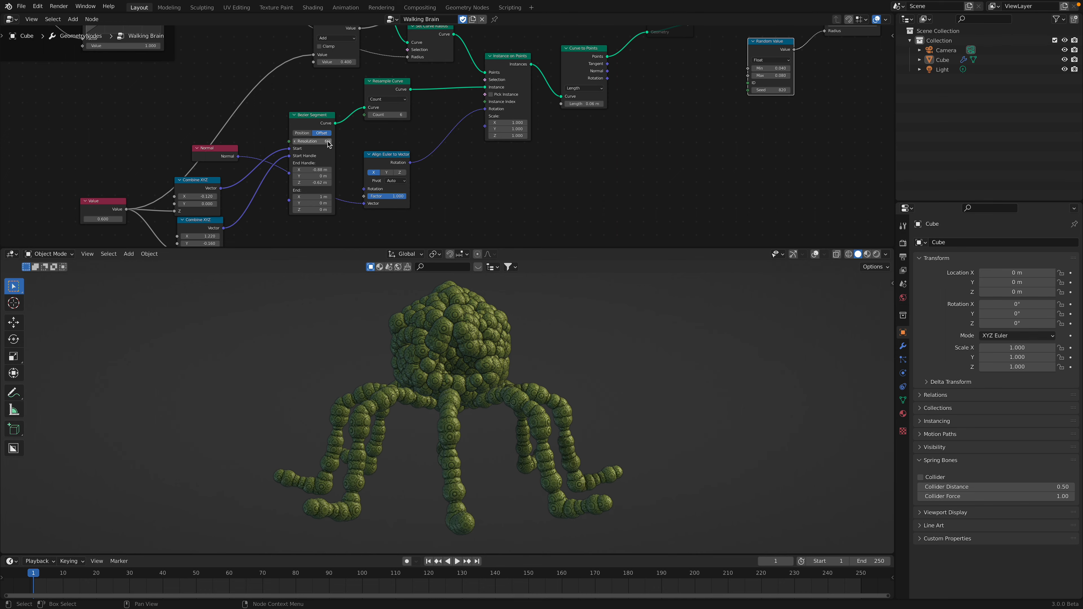
double_click(319, 142)
type("2")
key("Return")
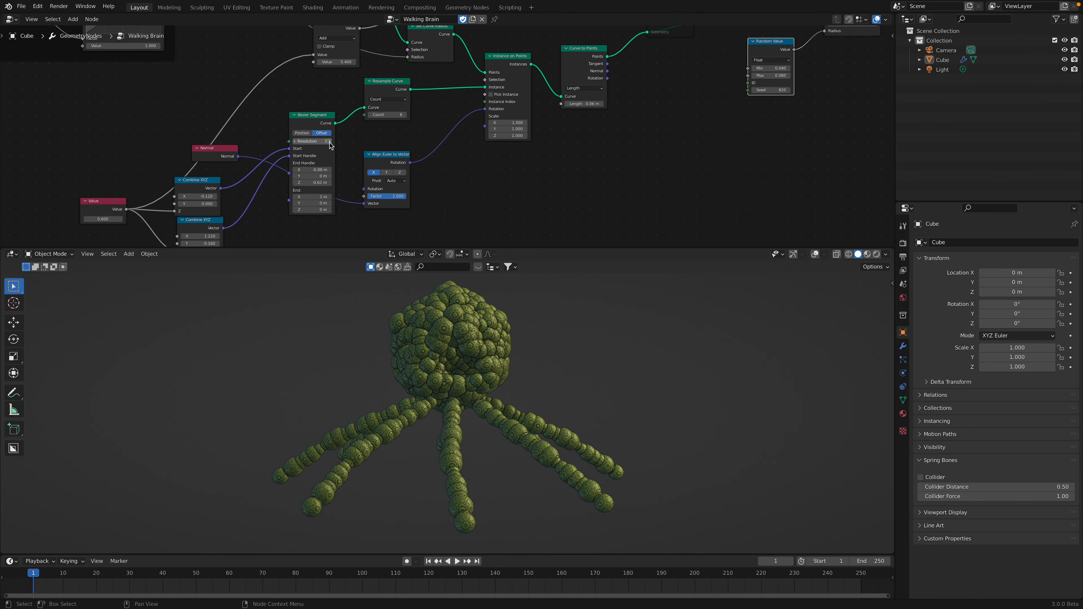
left_click(329, 141)
left_click(329, 141)
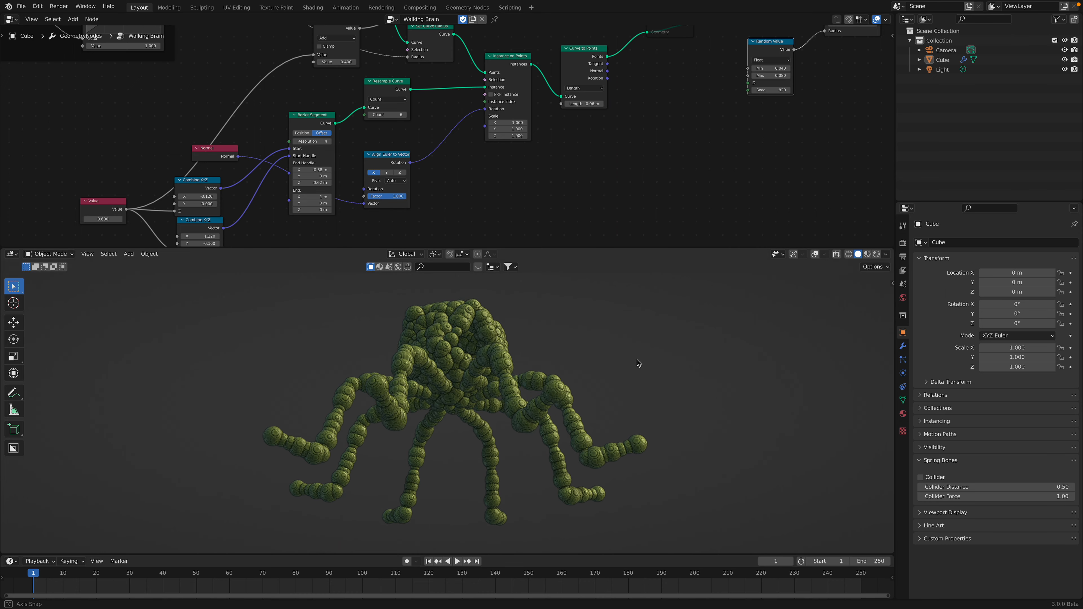
Inspect the reshaped legs from other angles and shift the Curve Circle node slightly
middle_click_drag(462, 362, 497, 391)
middle_click_drag(441, 108, 457, 194)
scroll(440, 169, "up", 2)
scroll(438, 151, "down", 2)
left_click_drag(376, 92, 368, 89)
middle_click_drag(399, 110, 348, 131)
scroll(494, 110, "down", 2)
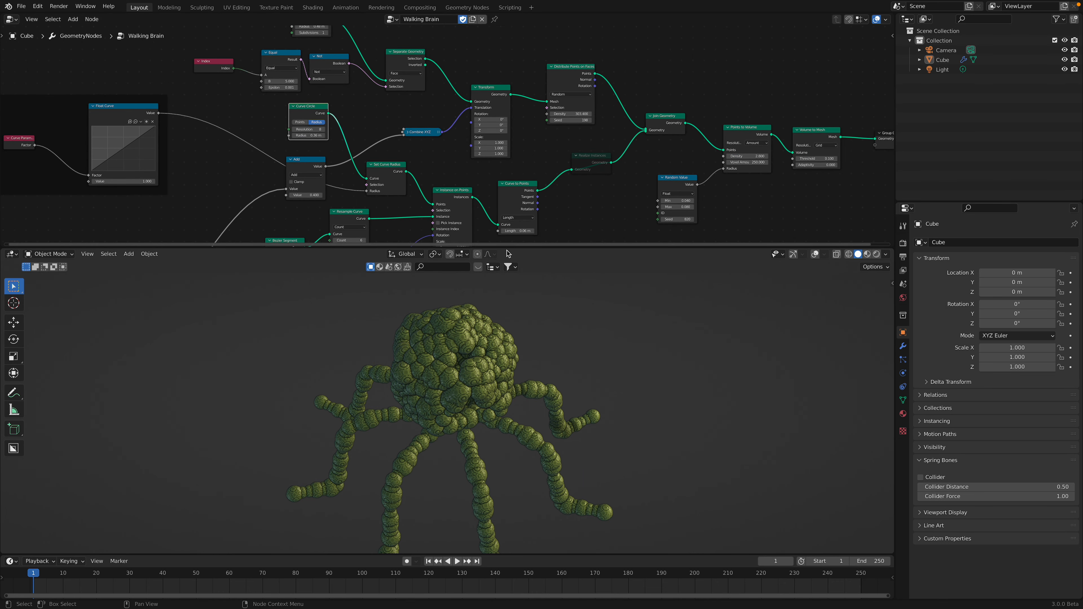
Give the node editor more height and set the Curve Circle node's radius to 0.32 m
left_click_drag(510, 248, 511, 278)
scroll(531, 174, "up", 1)
middle_click_drag(531, 173, 564, 121)
left_click_drag(560, 88, 558, 100)
middle_click_drag(558, 99, 589, 175)
scroll(429, 93, "up", 1)
left_click_drag(403, 49, 403, 92)
middle_click_drag(534, 381, 513, 360)
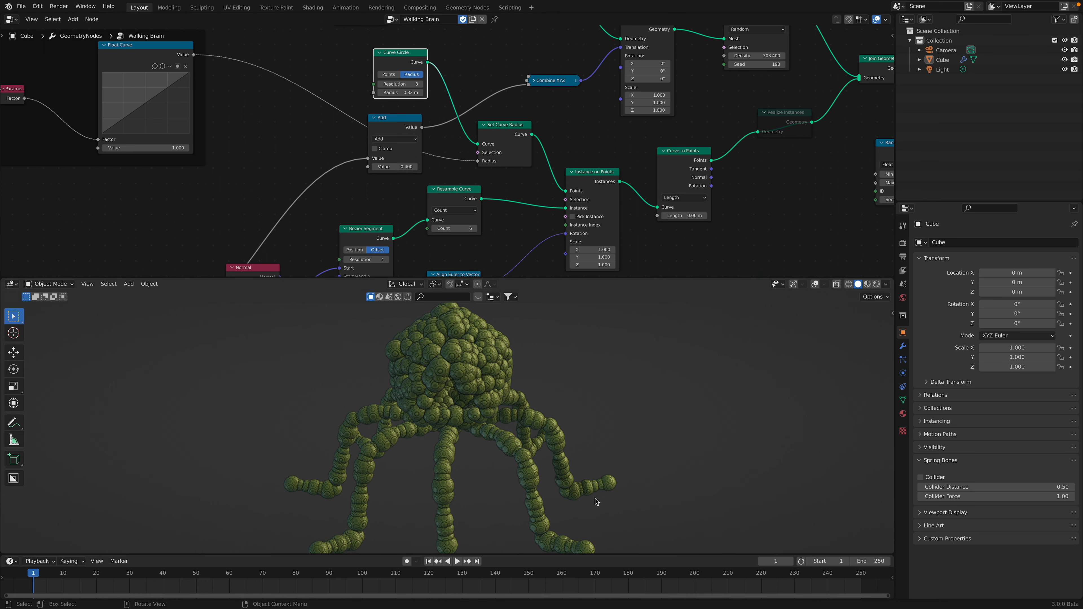
middle_click_drag(598, 486, 462, 418)
Nudge the Instance on Points and Bezier Segment nodes to tidy the leg branch
middle_click_drag(507, 171, 495, 150)
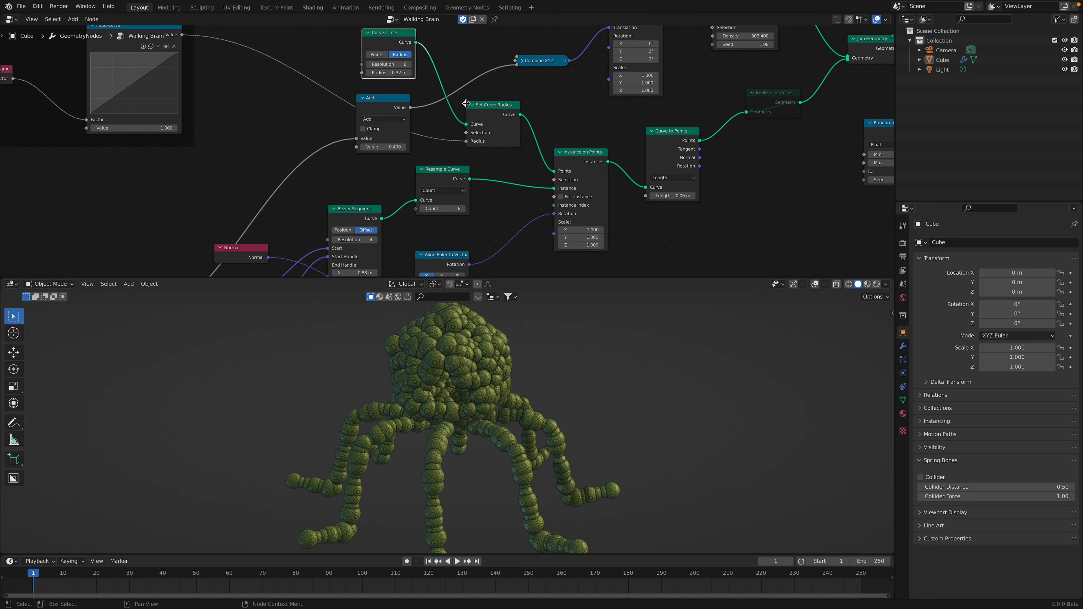
left_click_drag(578, 152, 573, 147)
middle_click_drag(524, 168, 578, 100)
middle_click_drag(467, 117, 535, 82)
mouse_move(482, 112)
left_mouse_down()
mouse_move(486, 91)
mouse_move(478, 104)
left_mouse_up()
middle_click_drag(472, 122, 479, 103)
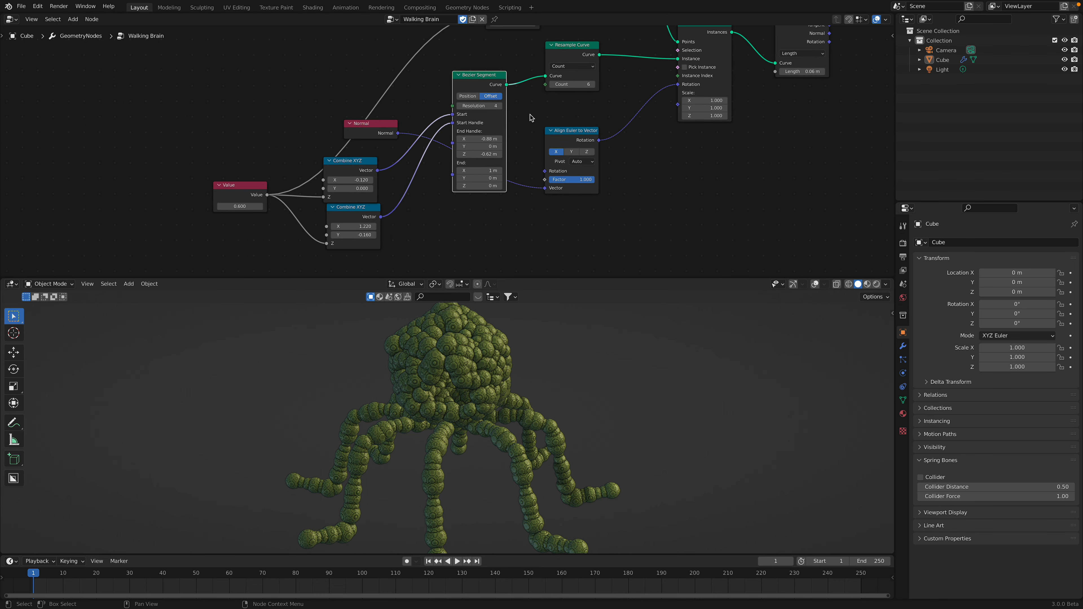
left_click_drag(480, 86, 480, 89)
middle_click_drag(437, 146, 441, 128)
Spread out the Value, Combine XYZ and Normal nodes that feed the Bezier Segment
left_click_drag(251, 166, 205, 106)
left_click_drag(357, 149, 346, 142)
left_click_drag(372, 111, 365, 91)
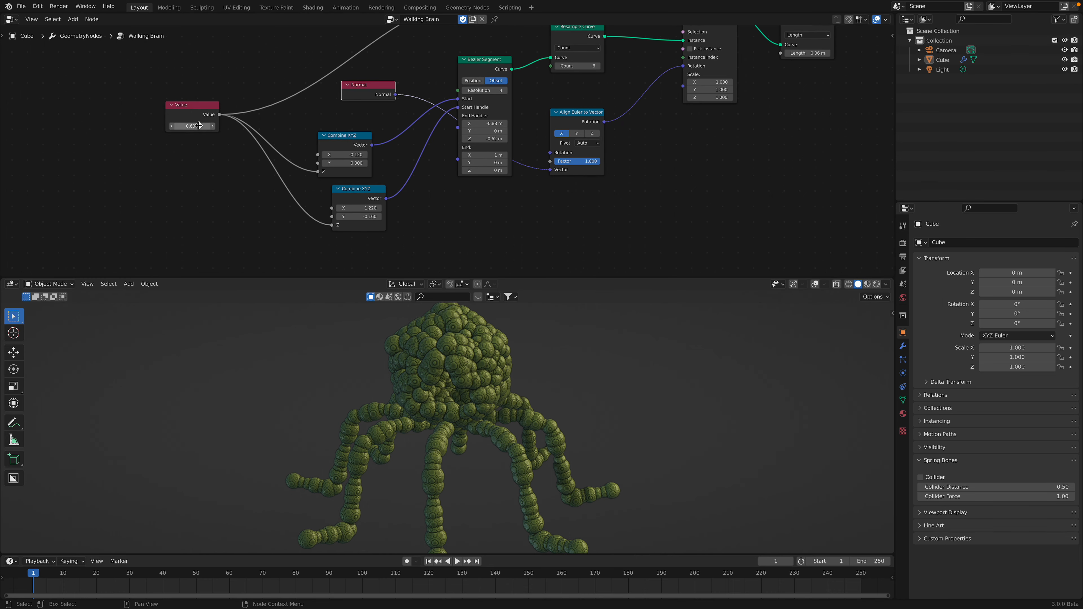
Set the Value node driving the leg height to 0.580 and give the 3D viewport more height
mouse_move(191, 127)
left_mouse_down()
mouse_move(219, 126)
mouse_move(185, 126)
left_mouse_up()
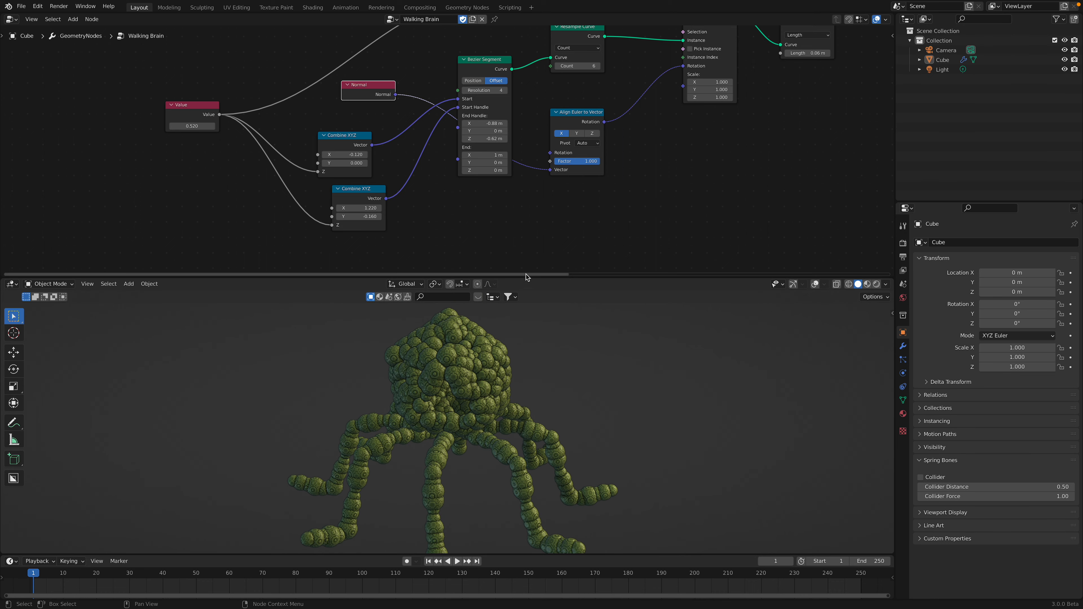
left_click_drag(528, 277, 527, 234)
mouse_move(192, 104)
left_mouse_down()
mouse_move(239, 104)
mouse_move(172, 104)
mouse_move(194, 104)
left_mouse_up()
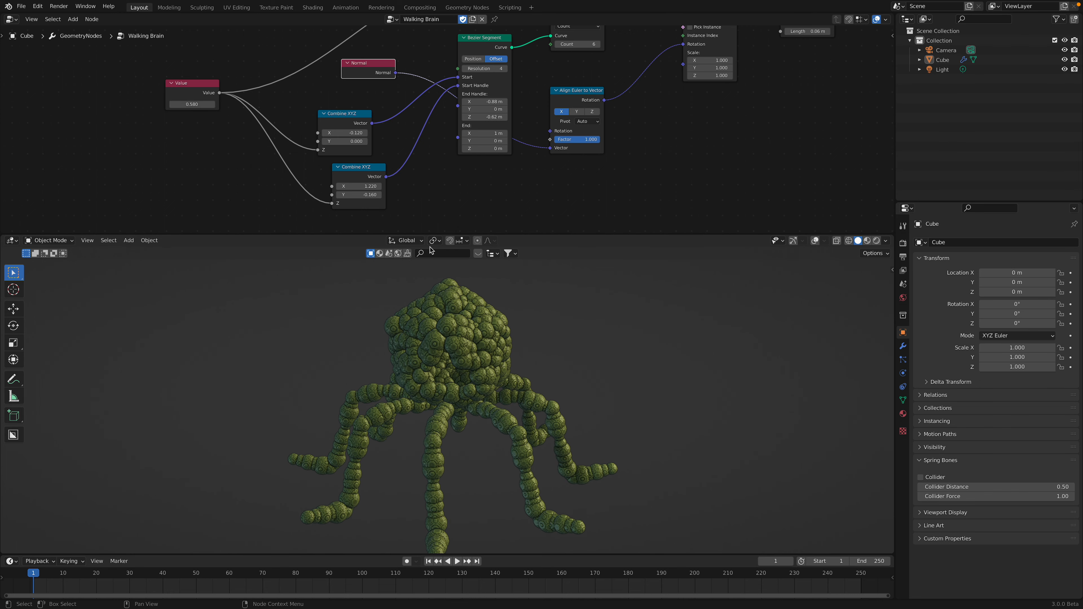
Move the Add node away from the Set Curve Radius node and set its value to 0.380
middle_click_drag(516, 176, 515, 246)
left_click_drag(516, 78, 441, 80)
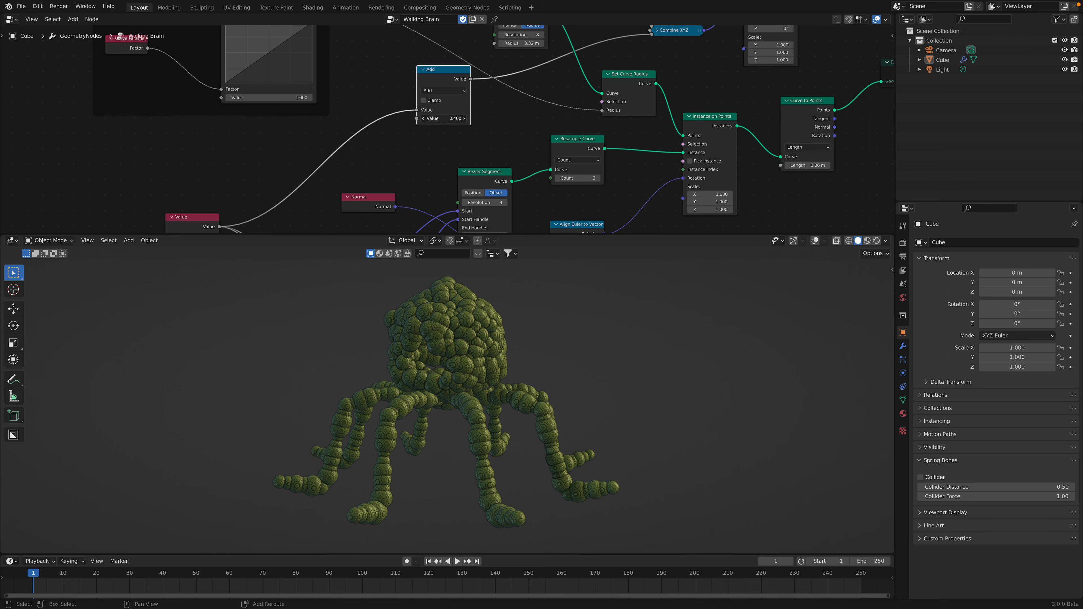
left_click_drag(444, 118, 439, 119)
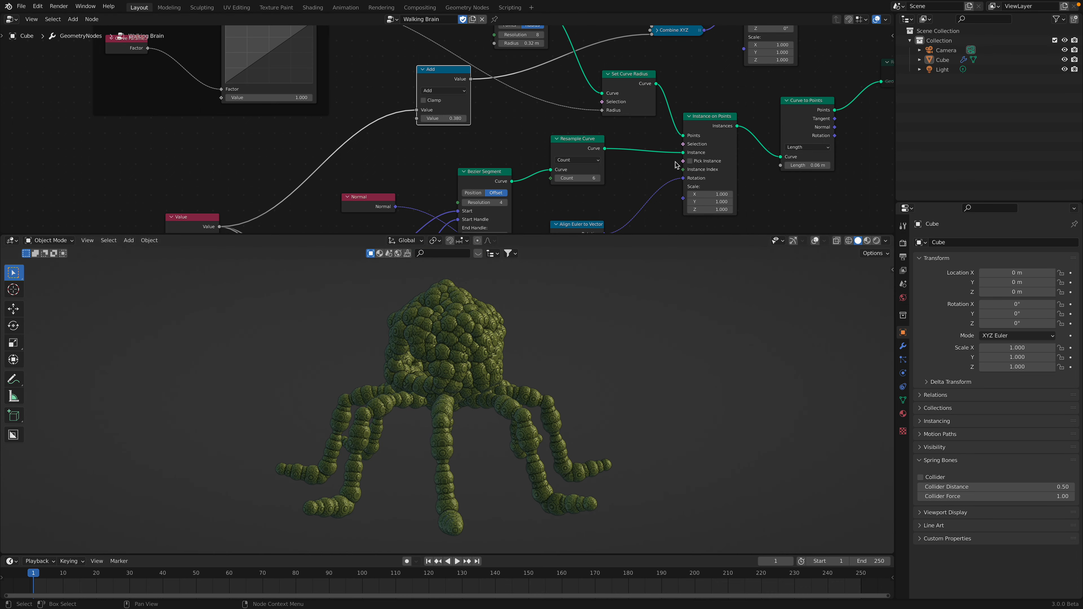
Unmute the Realize Instances node to compare the result on the legs, and mute it again
middle_click_drag(686, 154, 445, 107)
middle_click_drag(679, 100, 536, 133)
scroll(500, 126, "down", 1)
middle_click_drag(497, 66, 507, 99)
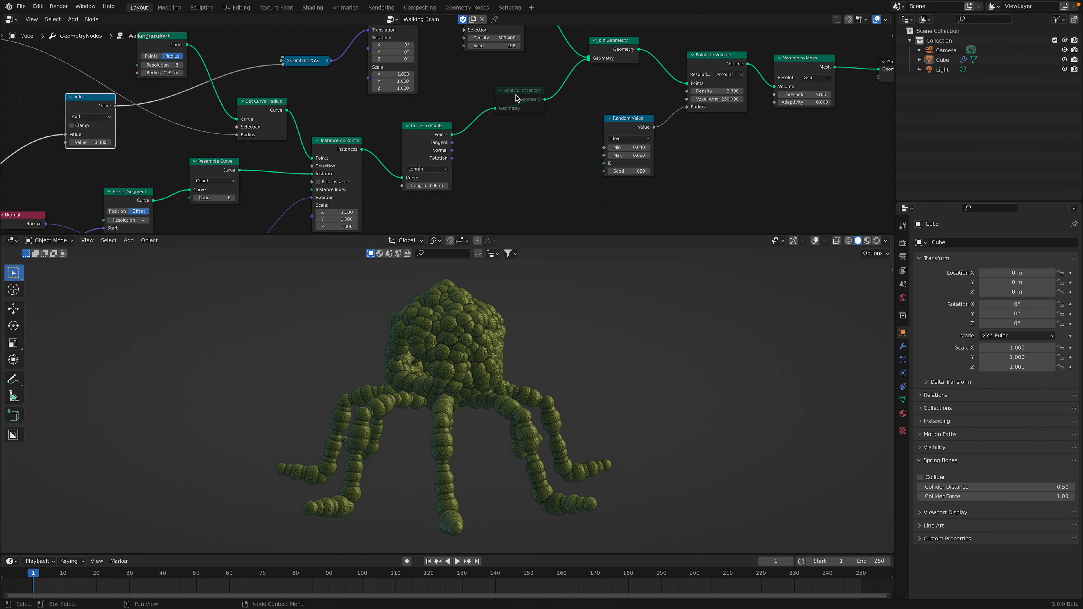
key("m")
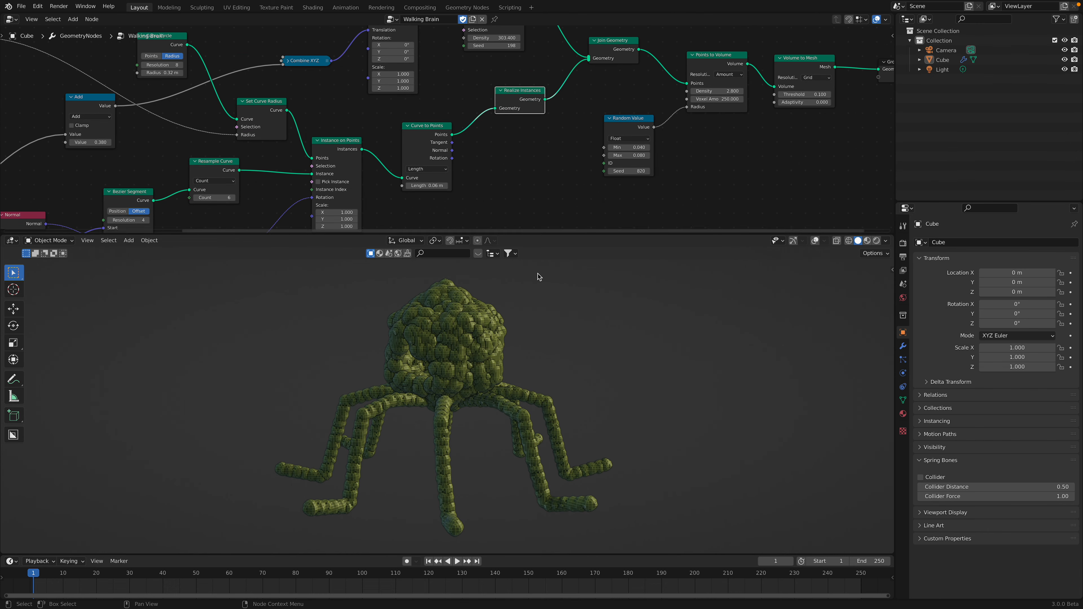
left_click_drag(534, 94, 535, 95)
key("m")
middle_click_drag(494, 181, 553, 203)
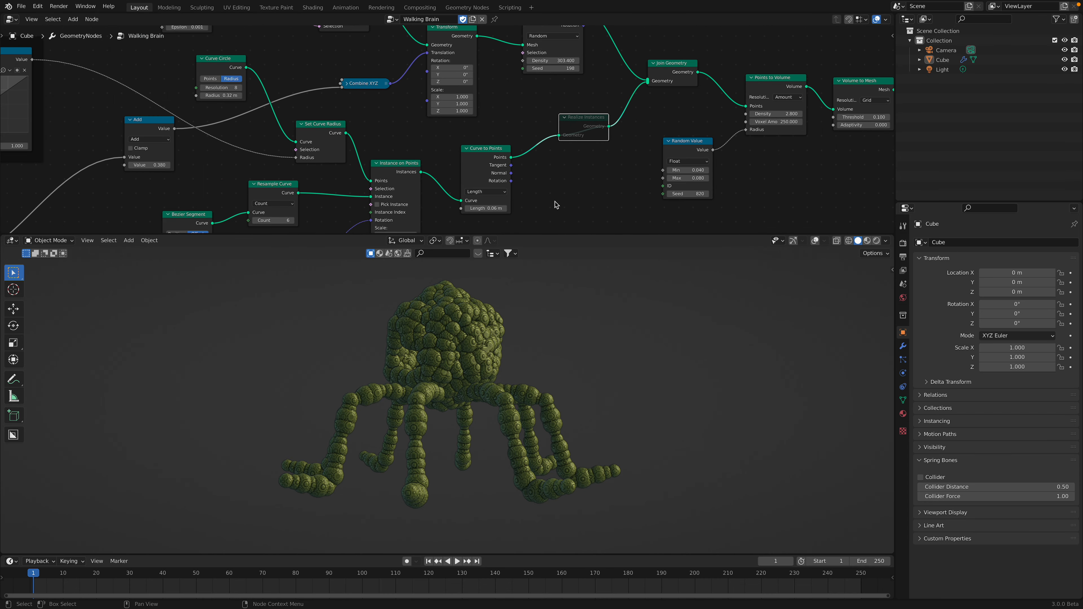
Enlarge the node editor area and adjust the position of the Instance on Points node
left_click_drag(544, 234, 538, 280)
middle_click_drag(475, 209, 557, 109)
left_click_drag(490, 89, 494, 97)
middle_click_drag(478, 93, 524, 120)
scroll(527, 123, "up", 1)
left_click_drag(529, 125, 521, 115)
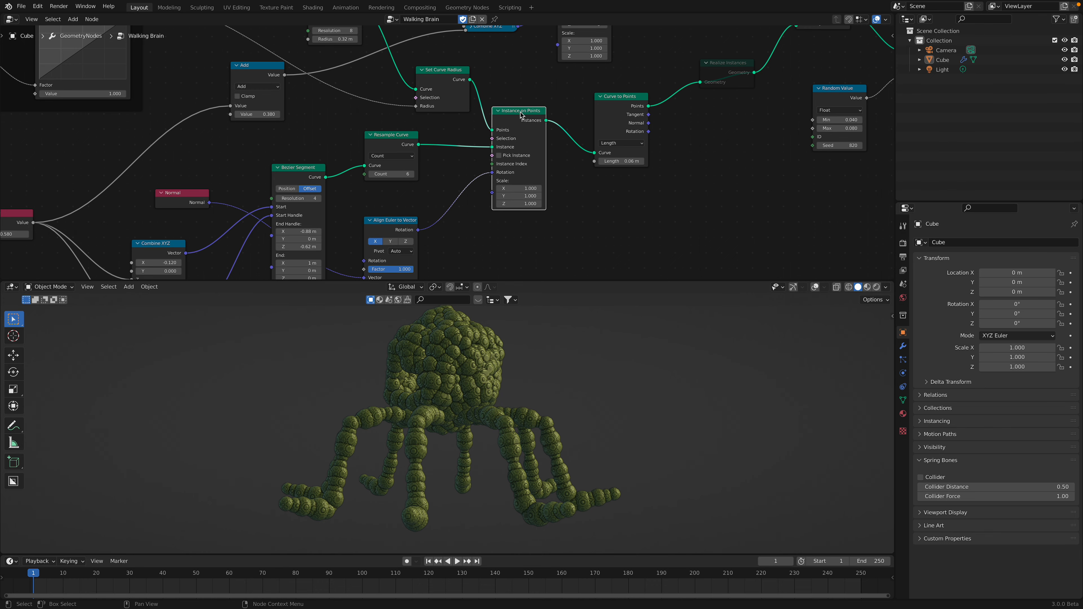
left_click_drag(543, 162, 545, 169)
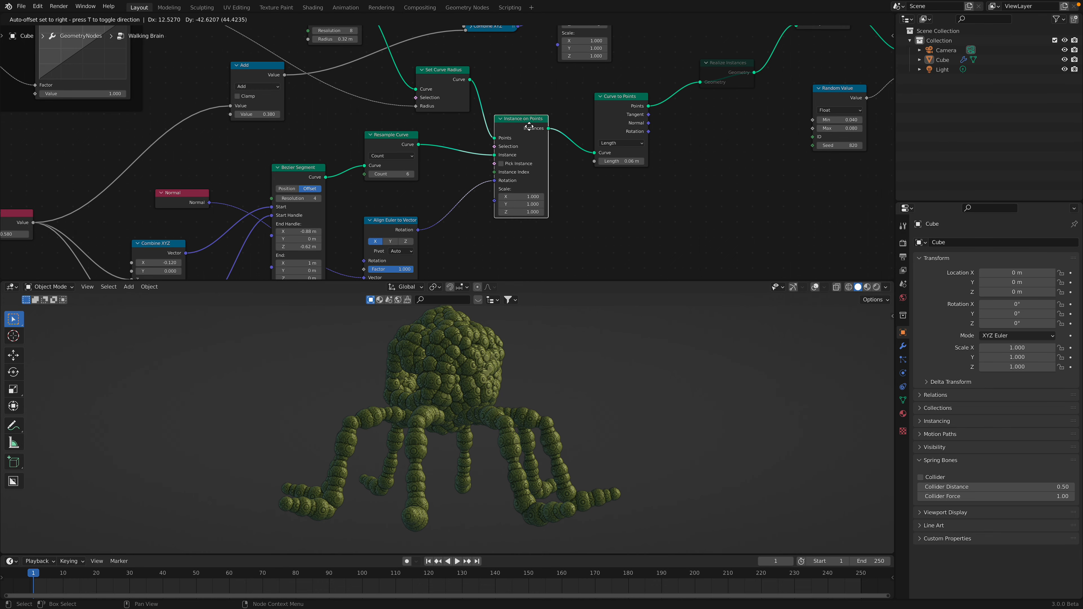
Shift the Set Curve Radius and Curve Circle nodes slightly to space out the leg branch
middle_click_drag(504, 97, 527, 142)
left_click_drag(476, 114, 469, 112)
middle_click_drag(469, 111, 537, 147)
left_click_drag(437, 83, 427, 77)
Set the Curve Circle node's resolution to 4 and view the creature with fewer legs
left_click(417, 106)
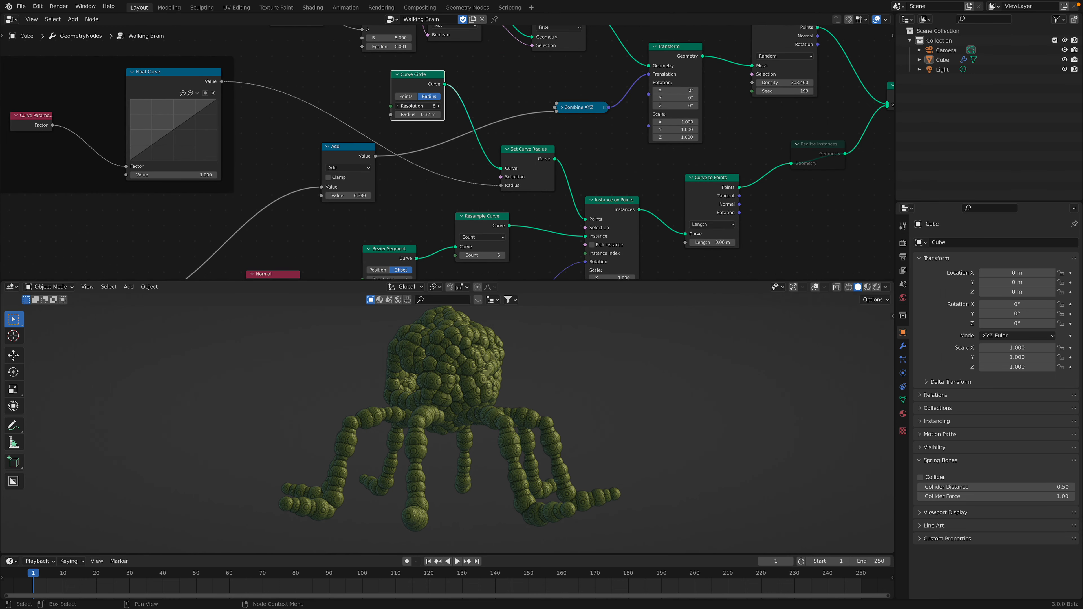
type("4")
key("Return")
middle_click_drag(541, 423, 594, 446)
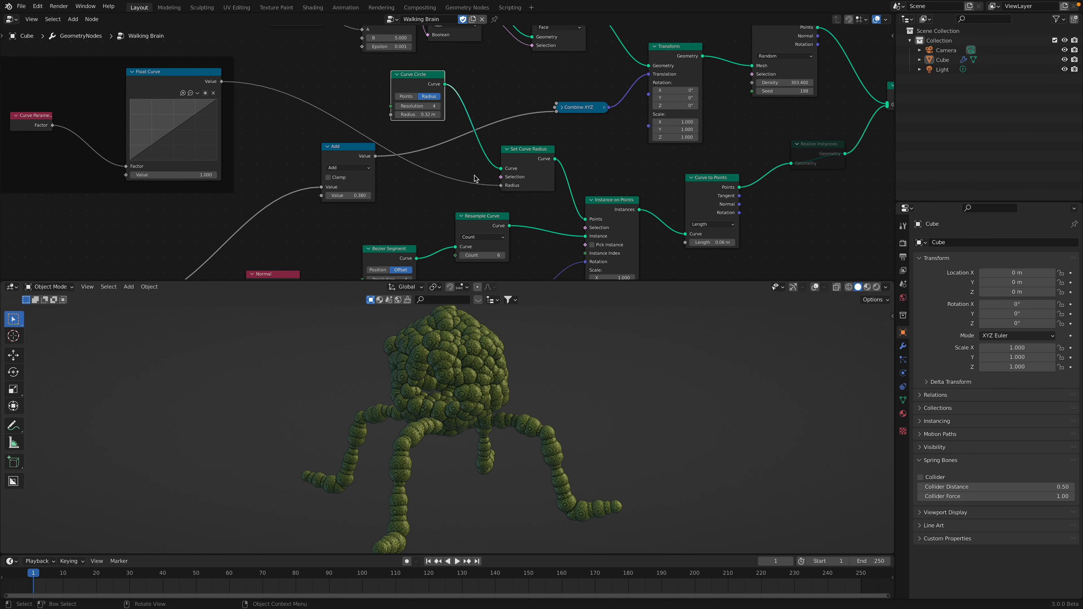
Raise the Curve Circle node's resolution one unit at a time to give the creature many more legs
left_click(439, 107)
left_click(439, 106)
left_click(439, 107)
left_click(439, 106)
left_click(438, 106)
left_click(439, 107)
left_click(439, 107)
left_click(439, 106)
middle_click_drag(481, 384, 460, 409)
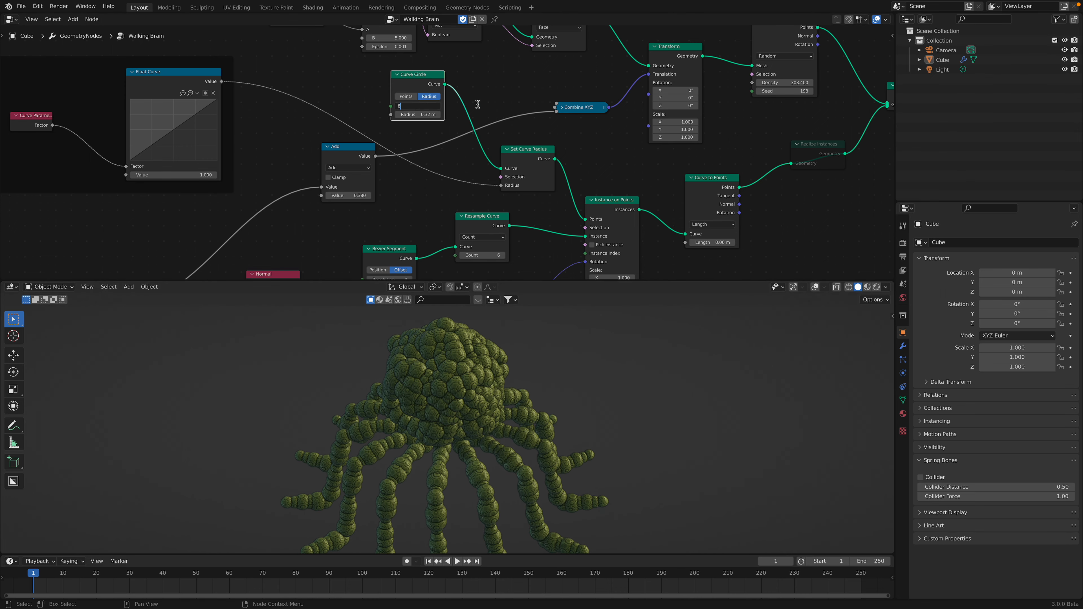
Set the Curve Circle node's resolution to 8 and its radius to 0.24 m
type("8")
key("Return")
mouse_move(419, 114)
left_mouse_down()
mouse_move(451, 114)
mouse_move(415, 114)
left_mouse_up()
middle_click_drag(471, 132, 461, 91)
Shift the Set Curve Radius node slightly and add a Float Curve point at X 0.5, Y 0.51875
left_click_drag(510, 121, 508, 119)
middle_click_drag(502, 117, 535, 143)
left_click_drag(543, 142, 534, 141)
middle_click_drag(533, 141, 578, 143)
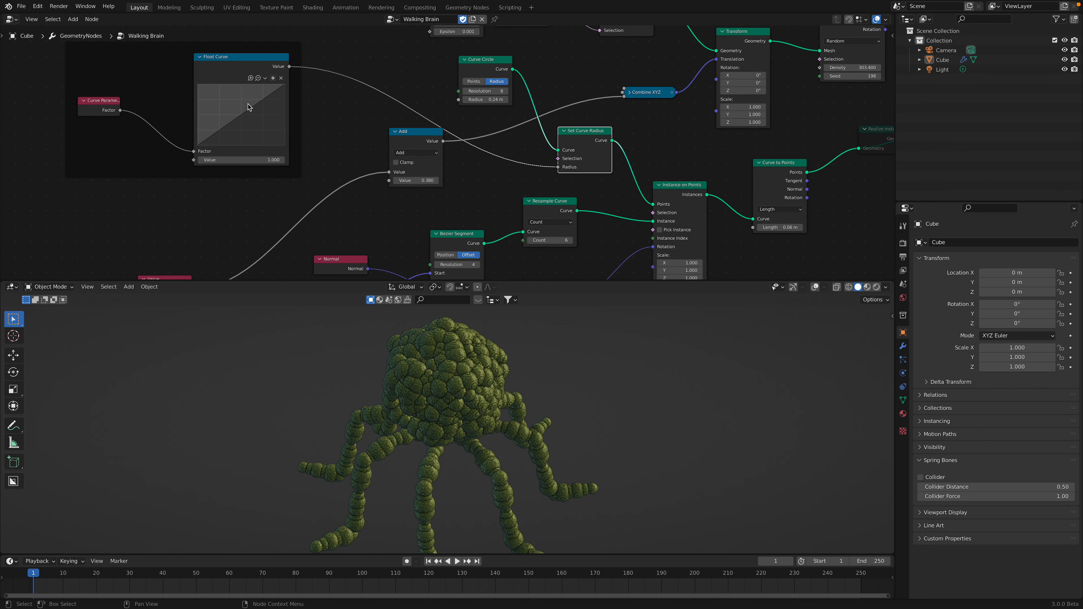
left_click_drag(237, 117, 237, 108)
middle_click_drag(609, 142, 557, 114)
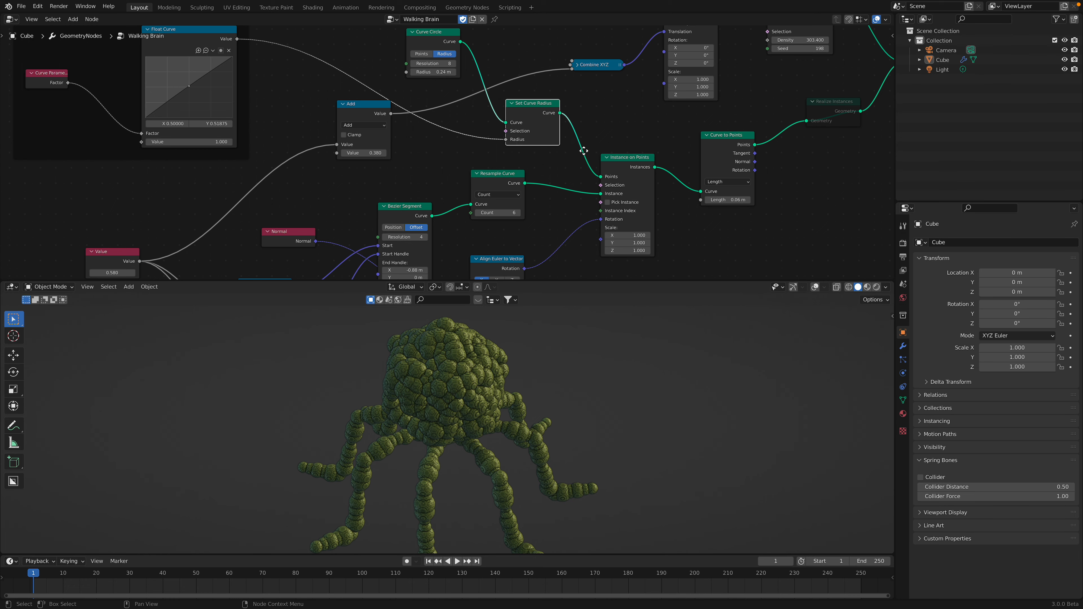
Search the available nodes for attribute nodes
middle_click_drag(592, 154, 564, 142)
middle_click_drag(604, 180, 541, 163)
key("shift+a")
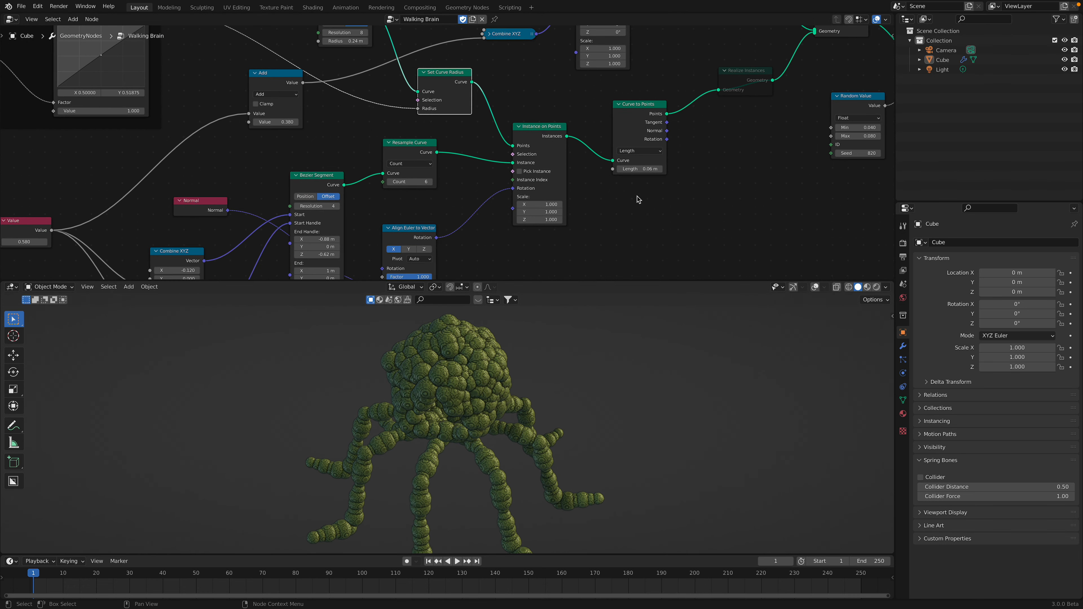
left_click(644, 202)
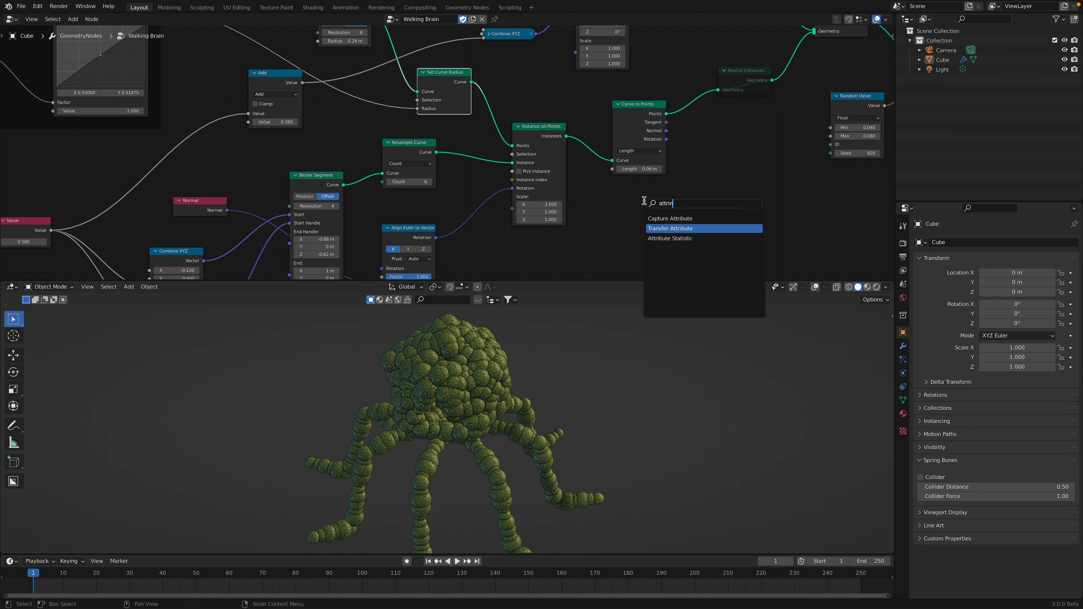
key("Return")
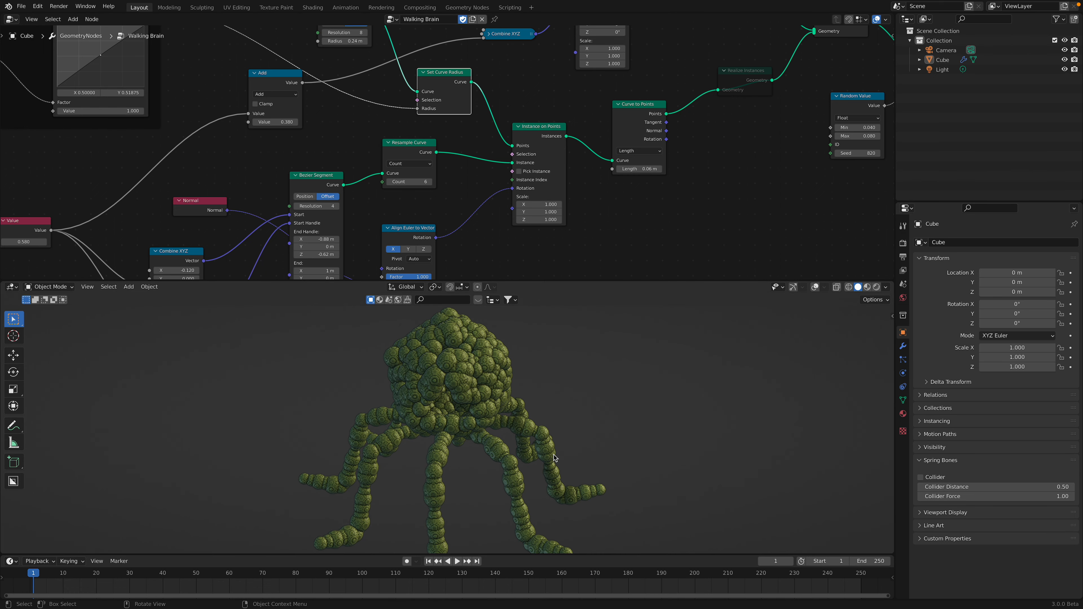
Set the Random Value node's seed to 930 to vary the sizes of the creature's spheres
middle_click_drag(586, 449, 589, 442)
middle_click_drag(672, 189, 582, 189)
left_click_drag(766, 154, 823, 154)
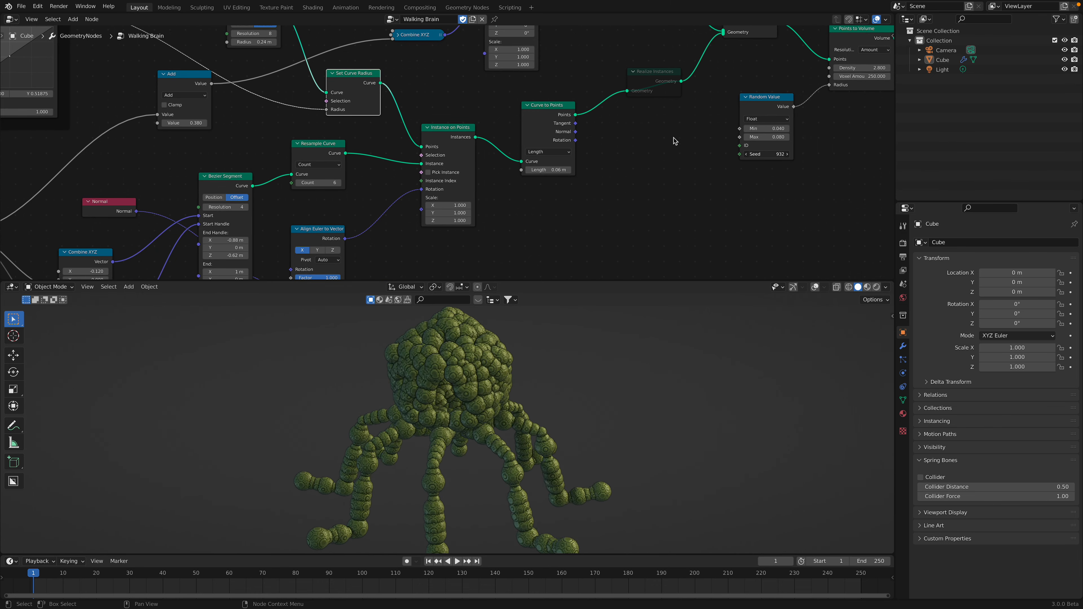
Nudge the Curve Parameter, Float Curve and Set Curve Radius nodes slightly and select the Instance on Points node
middle_click_drag(343, 81, 584, 165)
left_click_drag(226, 94, 210, 95)
left_click_drag(110, 134, 116, 126)
left_click_drag(203, 89, 200, 89)
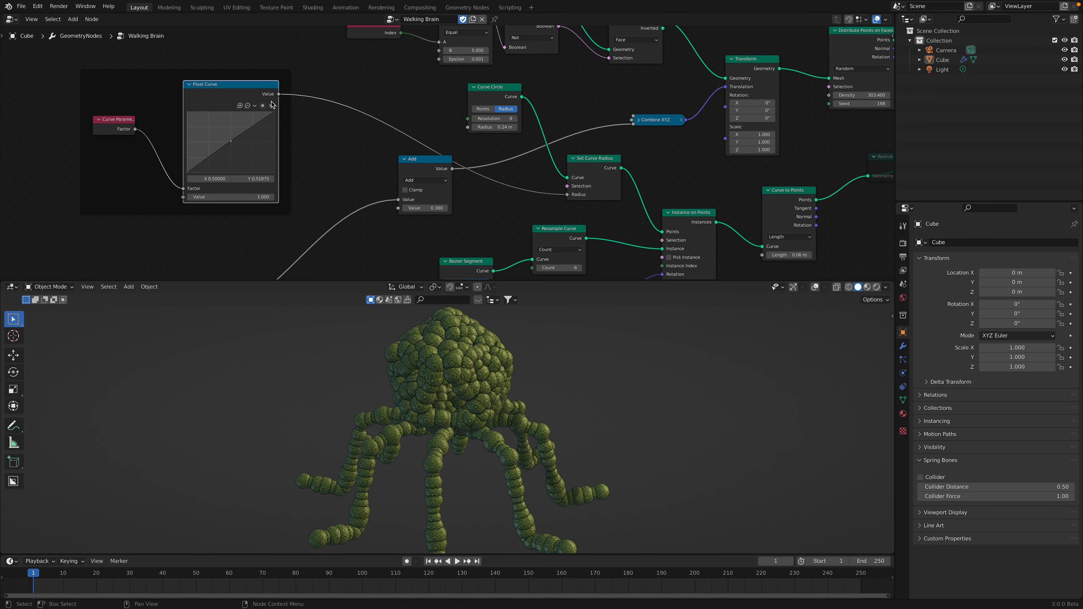
middle_click_drag(506, 165, 452, 143)
left_click_drag(531, 148, 527, 145)
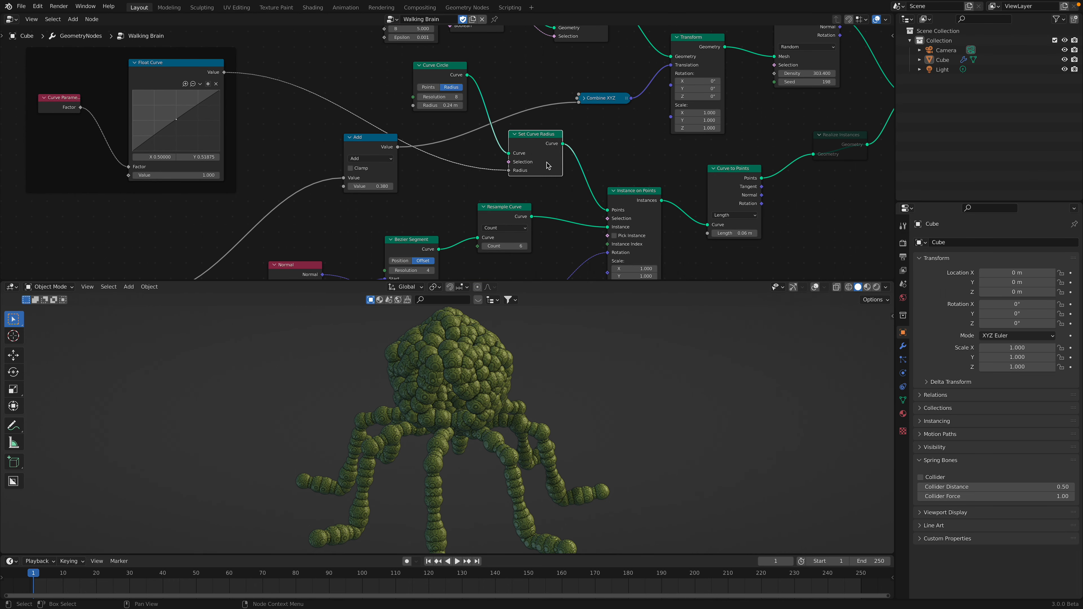
middle_click_drag(520, 166, 493, 149)
scroll(674, 235, "down", 2)
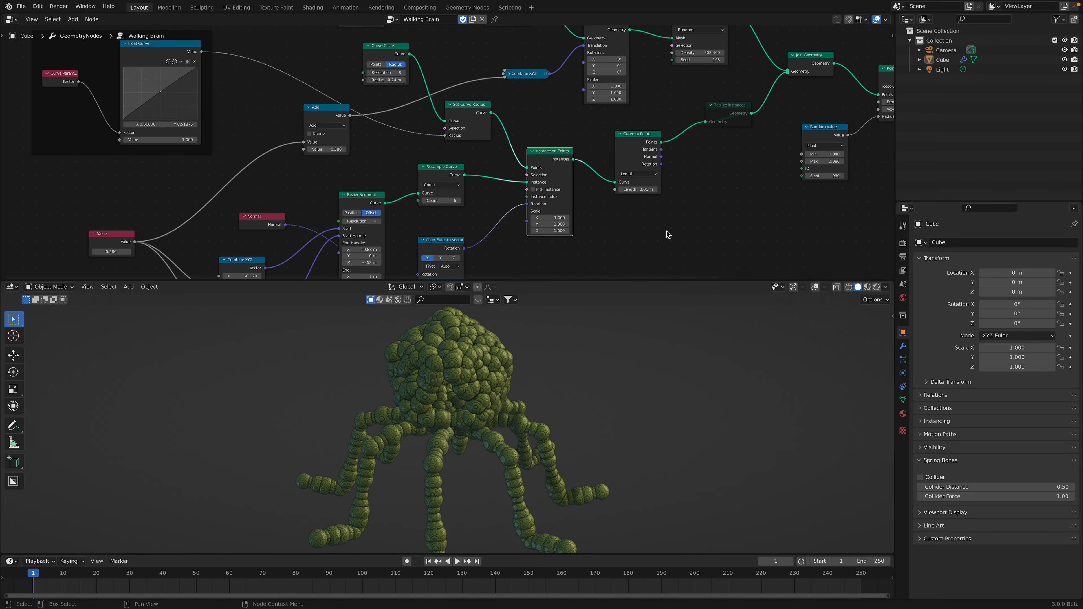
Add a Curve to Mesh node below the Curve to Points node, shift it around and delete it again
key("shift+a")
left_click(667, 232)
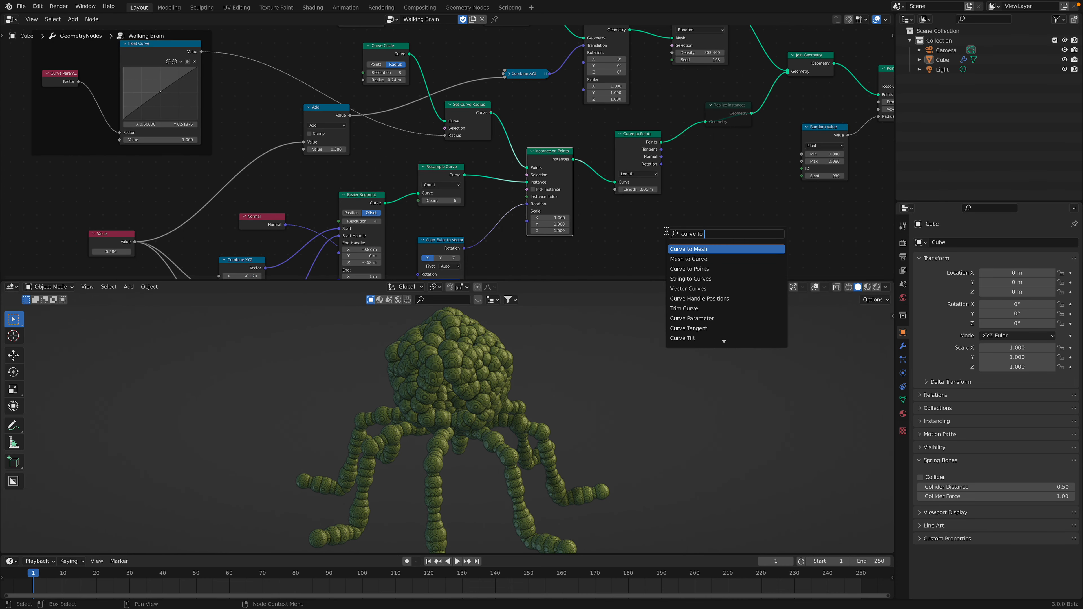
type("curve to me")
key("Return")
left_click(645, 227)
scroll(638, 203, "up", 1)
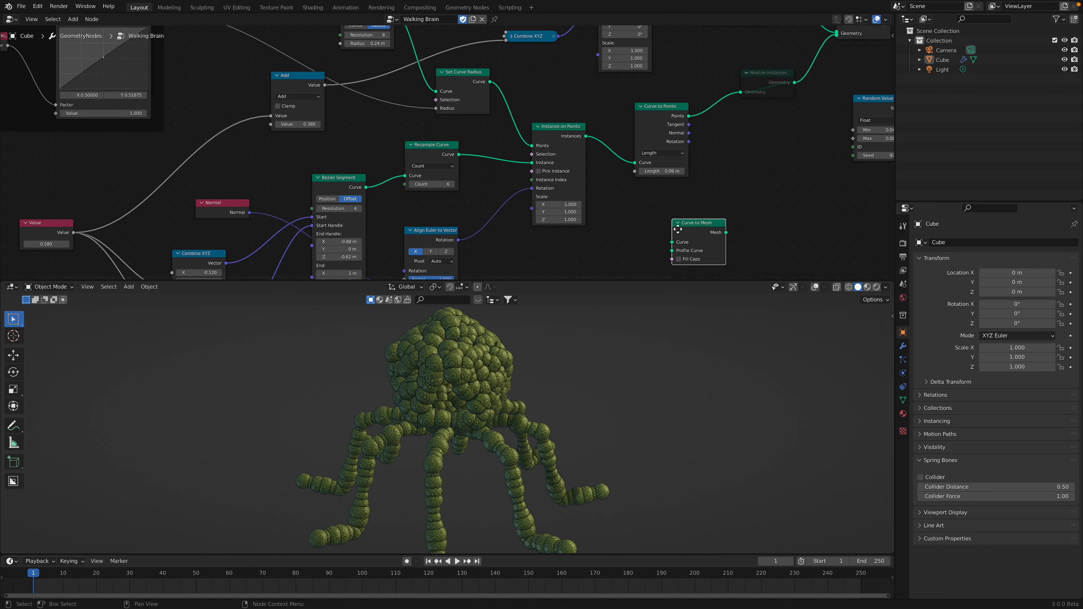
left_click_drag(687, 231, 666, 229)
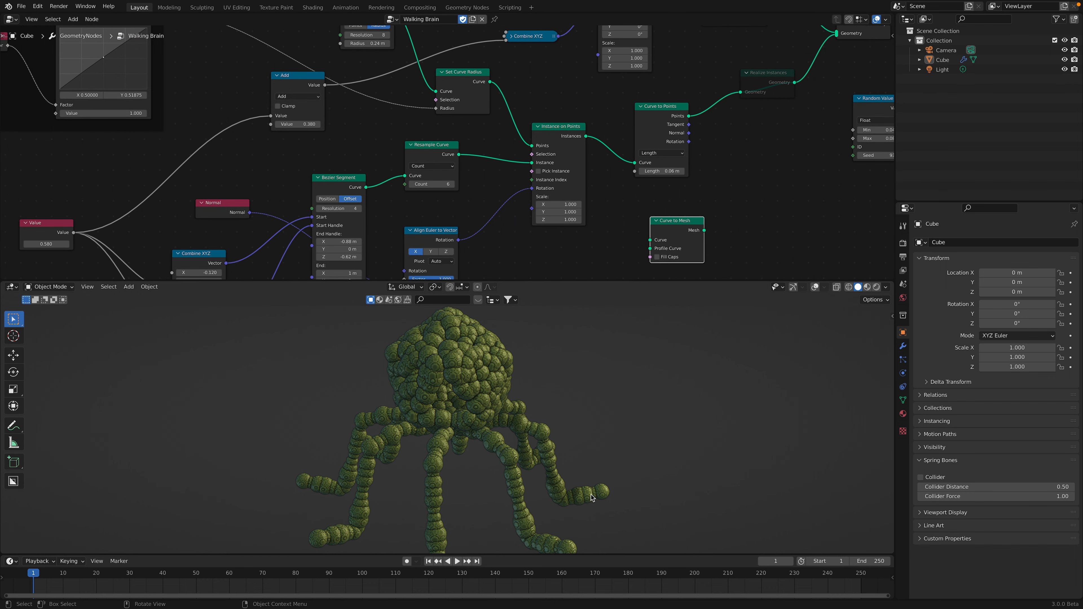
mouse_move(670, 237)
left_mouse_down()
mouse_move(659, 234)
mouse_move(666, 226)
left_mouse_up()
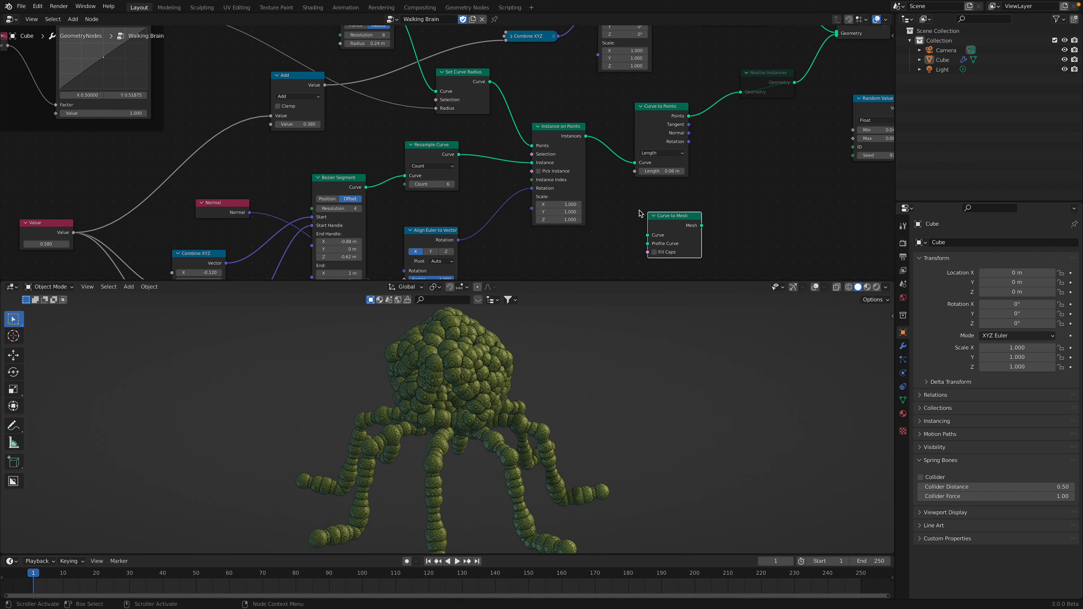
left_click_drag(673, 221, 696, 222)
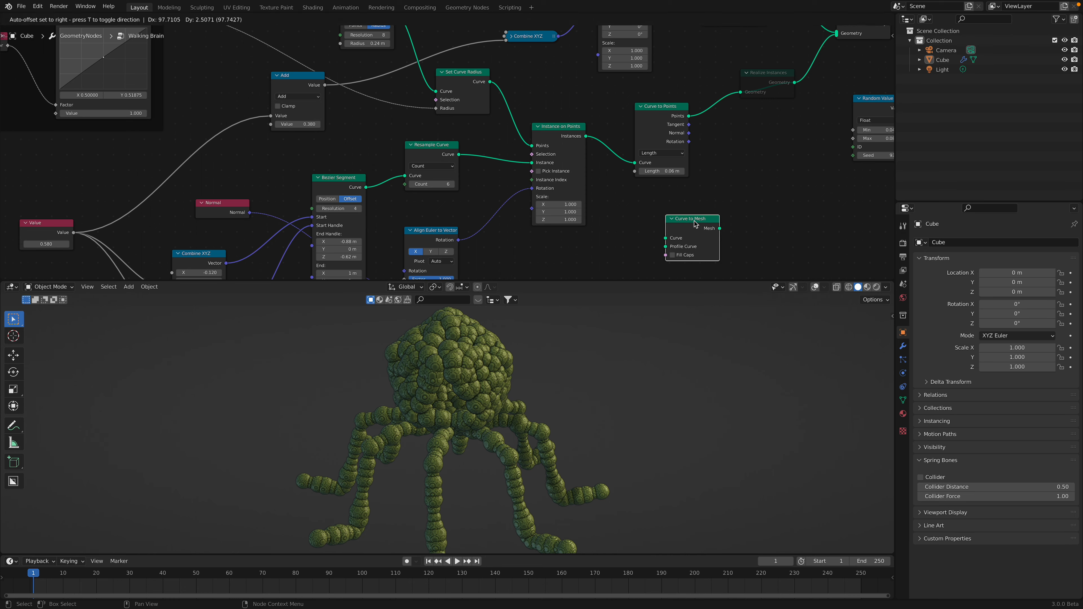
key("x")
Save the file and move the Instance on Points and Set Curve Radius nodes slightly
key("ctrl+s")
middle_click_drag(562, 135, 594, 142)
left_click_drag(595, 145, 596, 135)
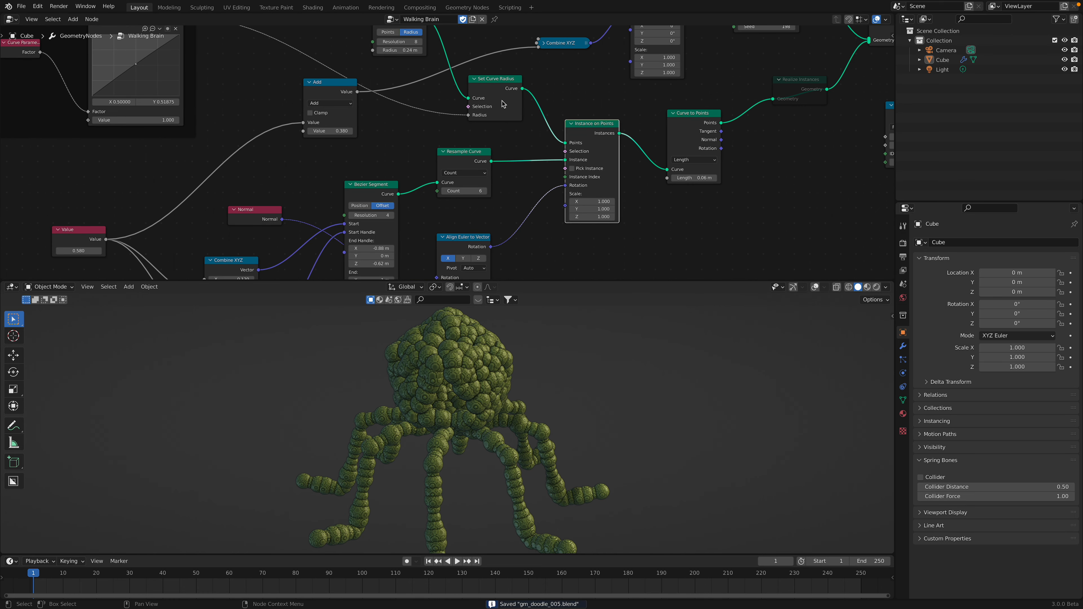
left_click_drag(489, 87, 489, 92)
middle_click_drag(491, 100, 507, 121)
scroll(512, 124, "down", 2)
left_click_drag(585, 148, 588, 150)
middle_click_drag(569, 156, 593, 128)
middle_click_drag(467, 100, 480, 137)
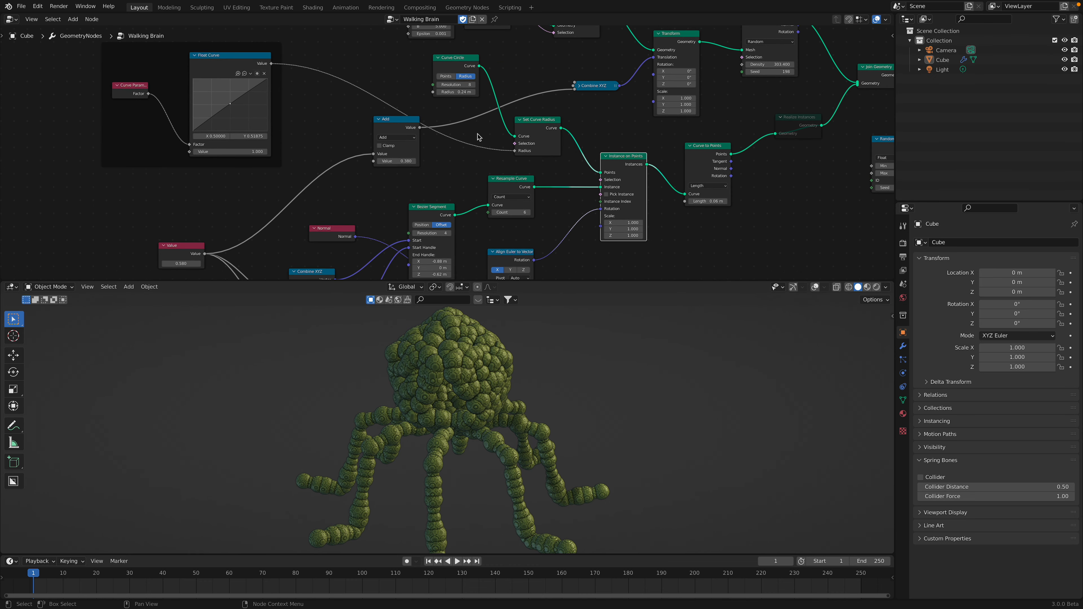
Shift the Curve Circle, Resample Curve and Bezier Segment nodes slightly within the node tree
left_click_drag(458, 60, 449, 64)
middle_click_drag(512, 188, 500, 144)
left_click_drag(503, 144, 507, 155)
middle_click_drag(489, 152, 502, 144)
left_click_drag(504, 145, 515, 140)
left_click_drag(448, 154, 448, 147)
middle_click_drag(448, 147, 457, 129)
Set the Bezier Segment node's End Handle to X 0.38 m and Z 0.24 m, and save the file
scroll(456, 136, "up", 2)
middle_click_drag(448, 193, 459, 170)
left_click_drag(453, 171, 489, 170)
middle_click_drag(631, 452, 595, 426)
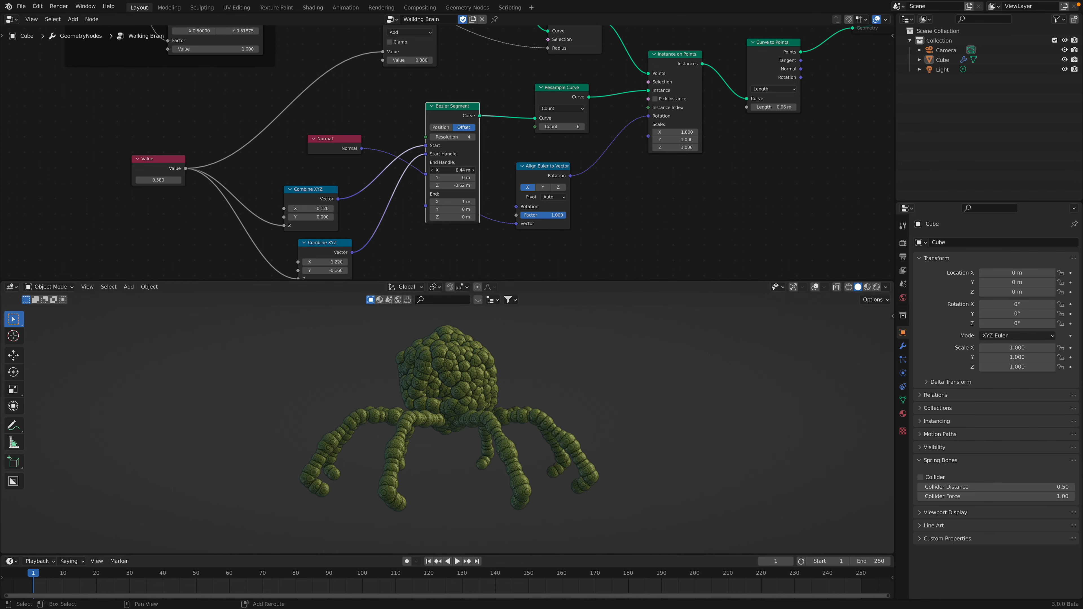
left_click_drag(452, 185, 481, 185)
middle_click_drag(592, 405, 508, 389)
key("ctrl+s")
Move the Normal node below the Bezier Segment node, and try other Align Euler to Vector axes before returning to X
scroll(416, 153, "up", 1)
left_click_drag(332, 146, 434, 258)
left_click(551, 190)
left_click(568, 192)
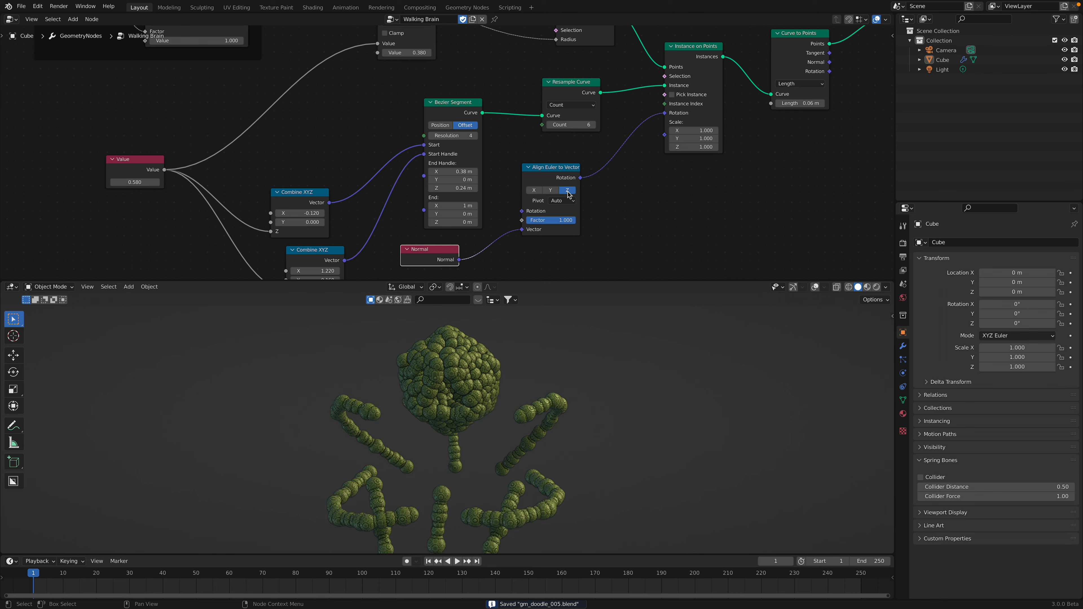
left_click(534, 191)
Move the Align Euler to Vector and Normal nodes nearer to Instance on Points, and briefly mute Align Euler to Vector
left_click_drag(531, 170, 606, 158)
left_click_drag(441, 256, 525, 239)
left_click_drag(590, 177, 597, 178)
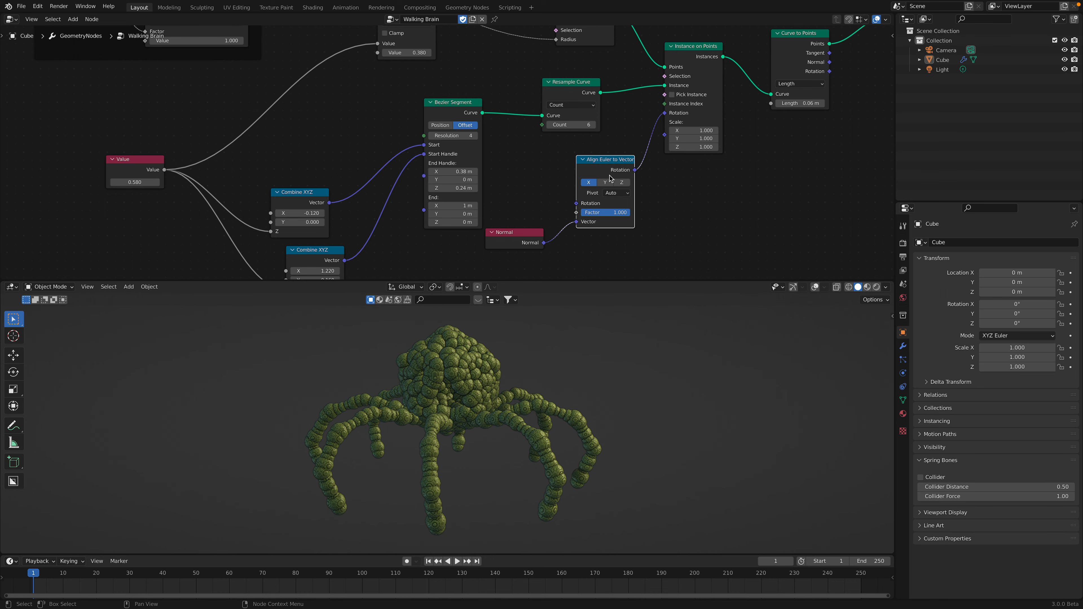
key("m")
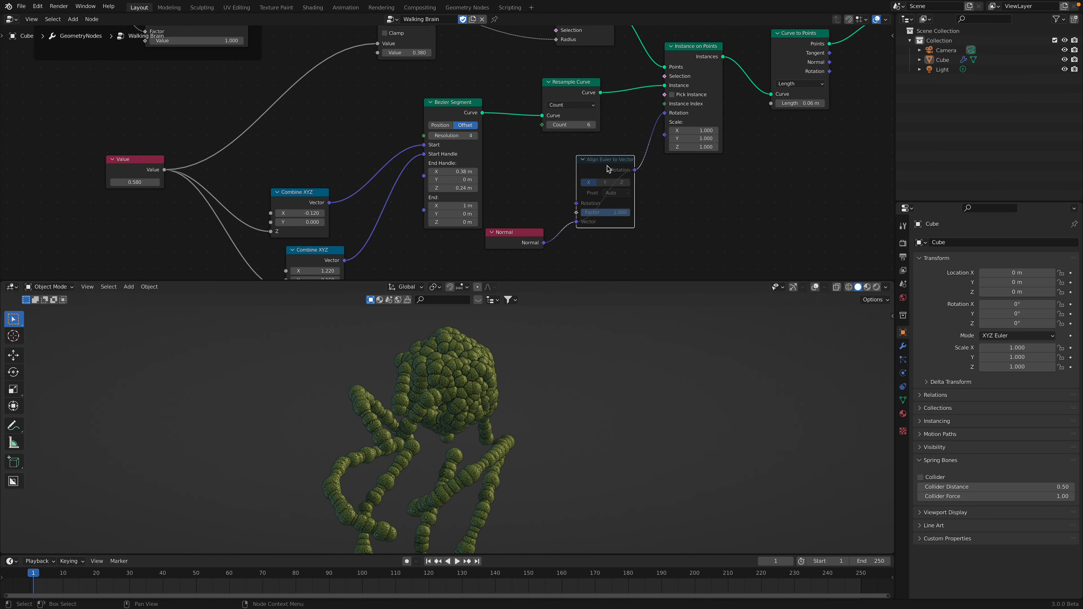
key("m")
Save the file and move the Normal and Bezier Segment nodes up slightly
middle_click_drag(664, 113, 650, 120)
mouse_move(651, 120)
left_mouse_down()
mouse_move(626, 162)
mouse_move(652, 135)
left_mouse_up()
key("ctrl+s")
left_click_drag(518, 235, 528, 218)
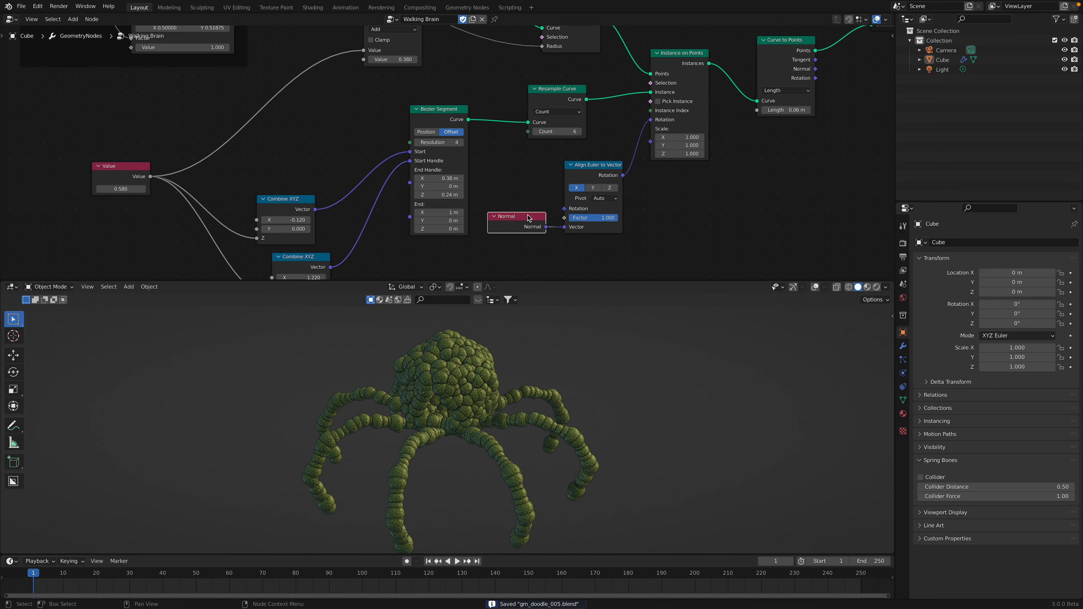
left_click_drag(461, 108, 466, 91)
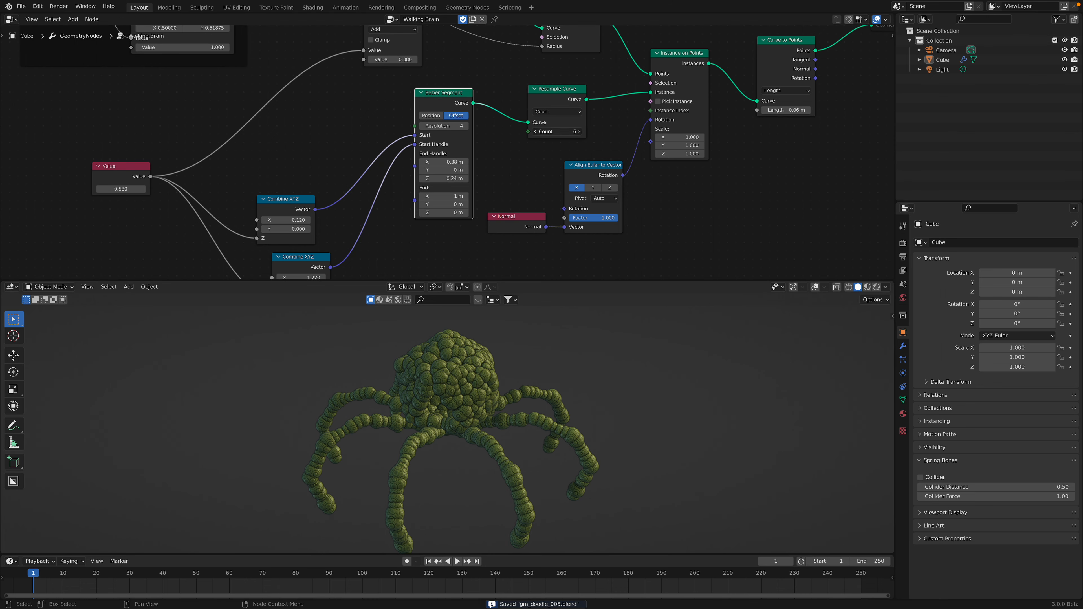
Set the Resample Curve node's count to 3, and raise it one unit at a time to 10
type("3")
key("Return")
left_click(581, 133)
left_click(581, 133)
left_click(581, 133)
left_click(581, 132)
left_click(581, 133)
left_click(581, 133)
left_click(581, 132)
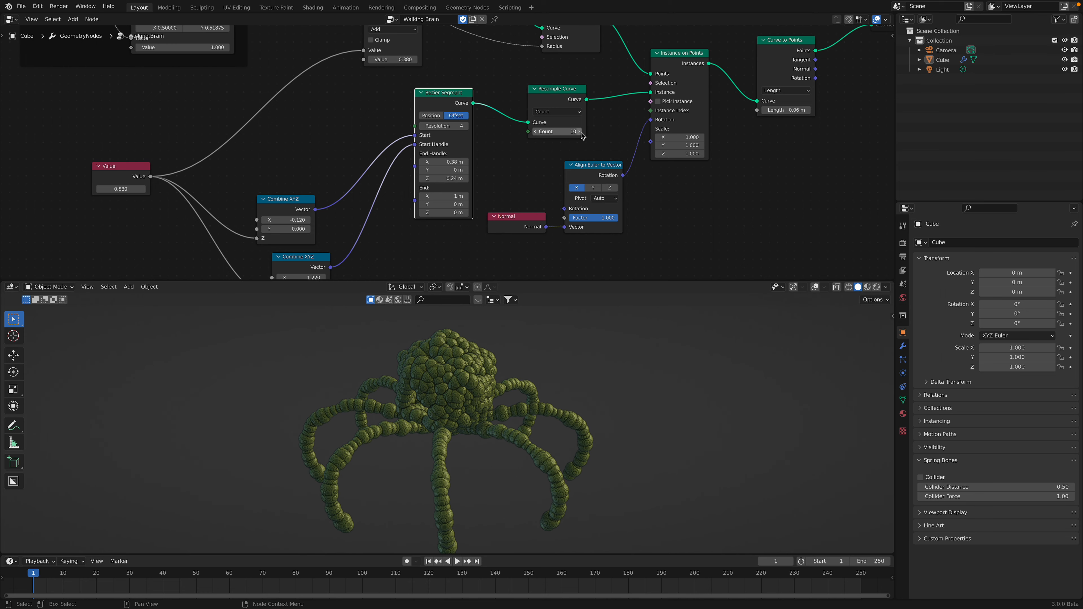
Lower the Bezier Segment node's resolution, raise it one unit at a time to 6 and view the legs from another angle
middle_click_drag(352, 196, 354, 169)
left_click(470, 101)
left_click(470, 101)
left_click(469, 100)
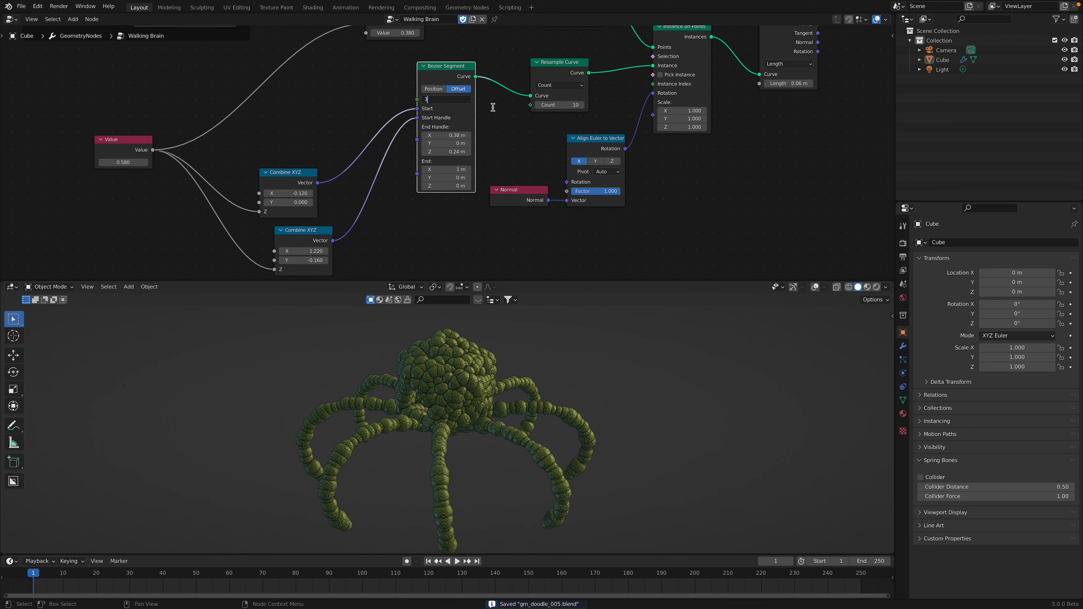
key("Return")
left_click(469, 101)
left_click(469, 101)
left_click(469, 101)
middle_click_drag(588, 344, 414, 377)
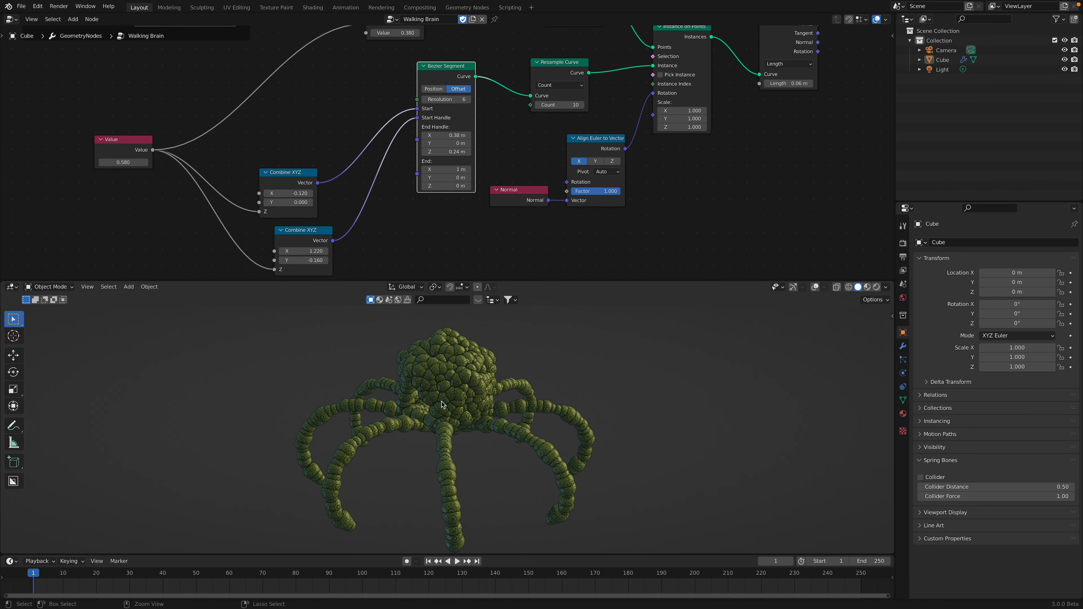
Set the Curve to Points node's length to 0.08 m, inspect the creature and save the file
mouse_move(544, 112)
middle_mouse_down()
mouse_move(433, 149)
mouse_move(373, 205)
middle_mouse_up()
left_click_drag(483, 138, 481, 143)
middle_click_drag(590, 130, 507, 164)
left_click_drag(486, 167, 483, 158)
middle_click_drag(506, 205, 484, 184)
scroll(481, 171, "up", 1)
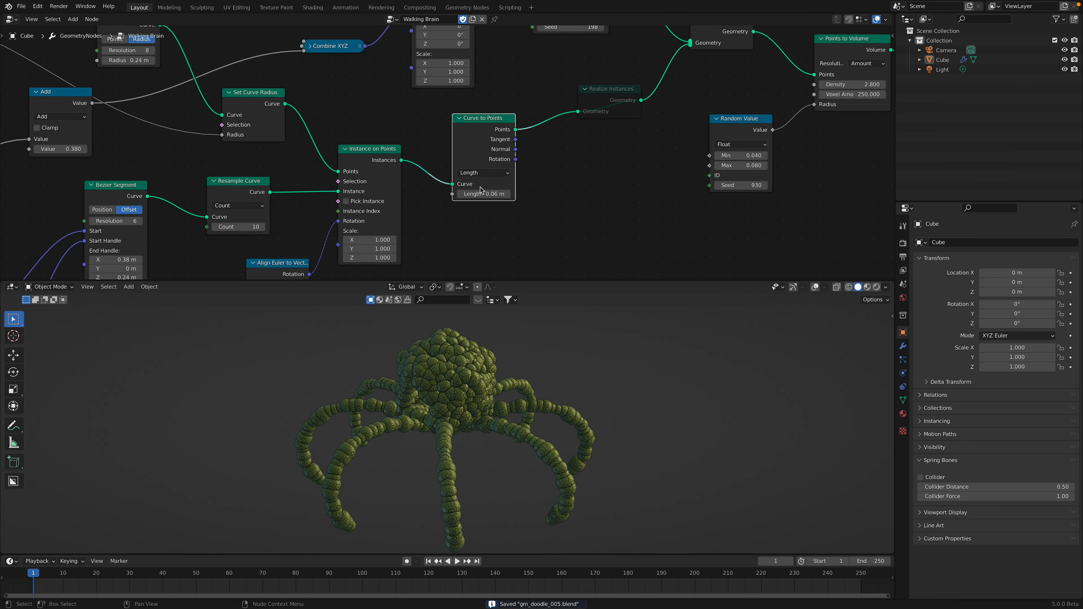
mouse_move(486, 196)
left_mouse_down()
mouse_move(518, 196)
mouse_move(492, 196)
left_mouse_up()
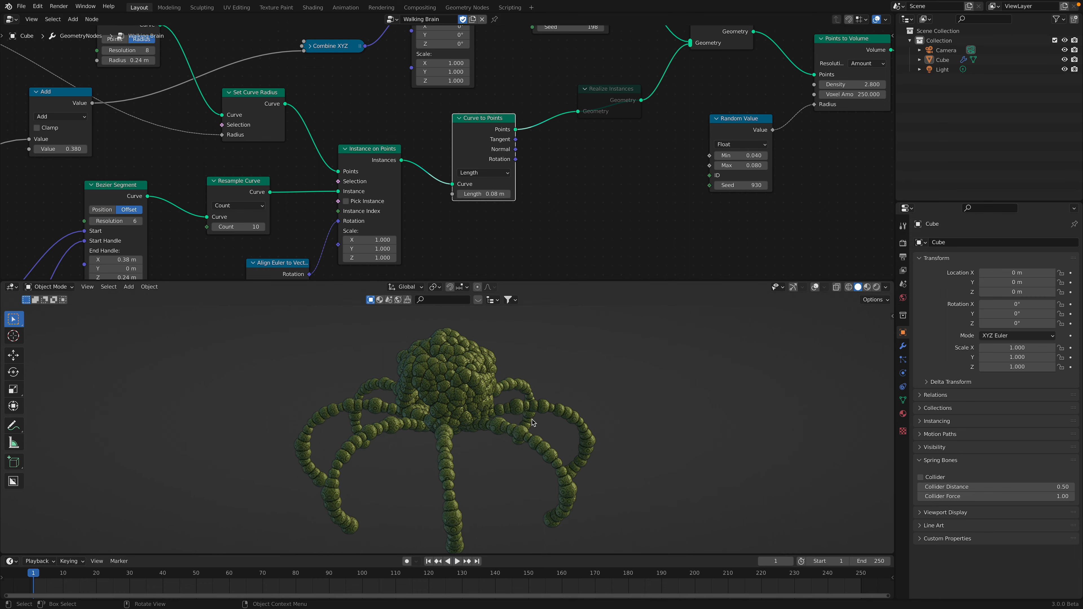
middle_click_drag(533, 422, 421, 414)
middle_click_drag(509, 415, 463, 424)
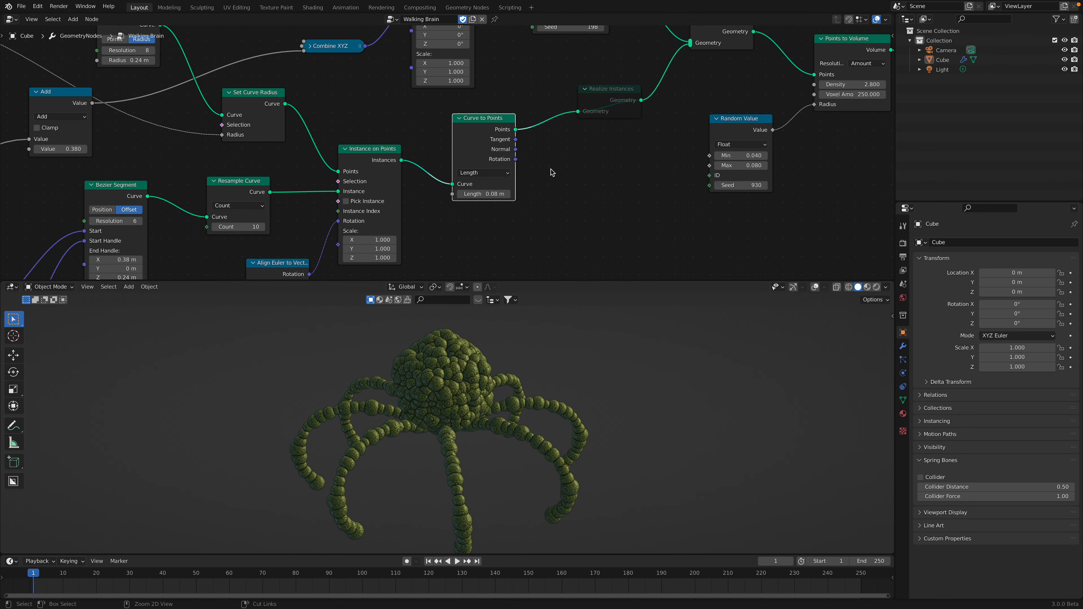
key("ctrl+s")
Try a count of 3 and one of 12 on the Resample Curve node
middle_click_drag(508, 141, 470, 178)
left_click_drag(443, 174, 445, 172)
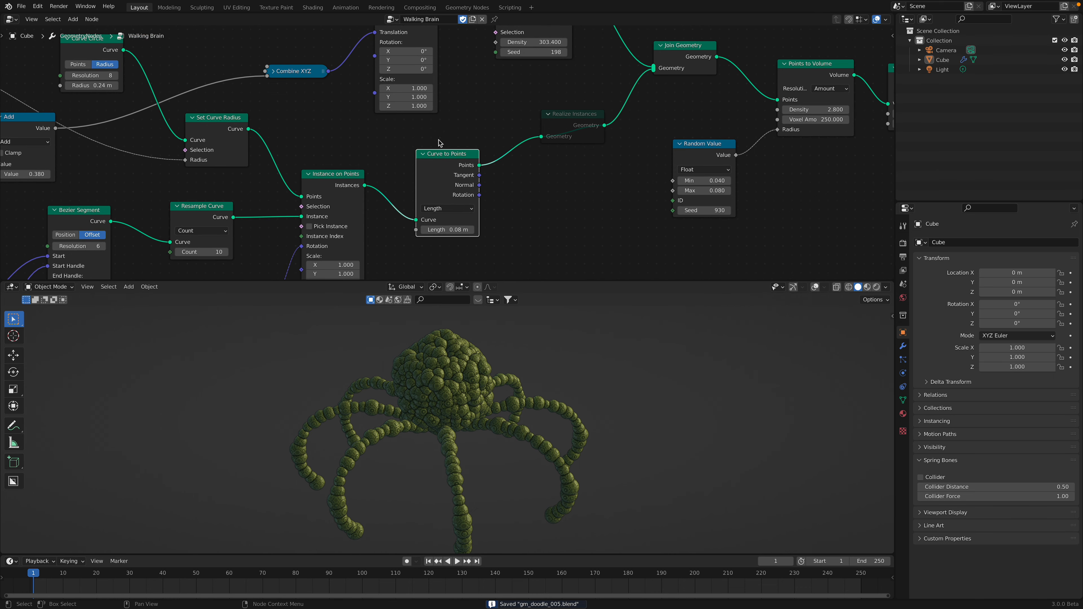
middle_click_drag(439, 144, 462, 120)
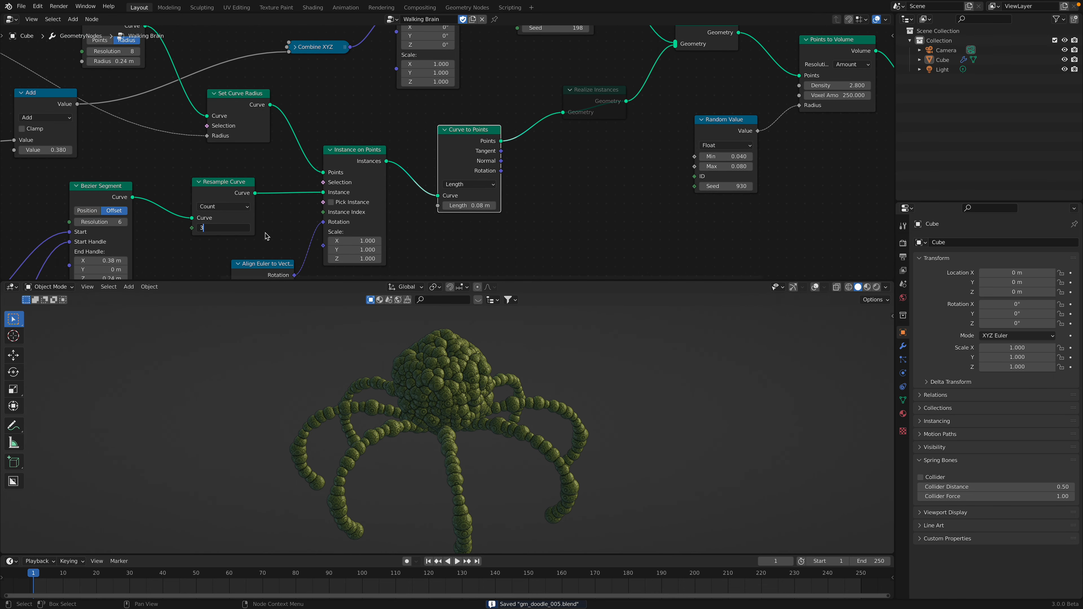
type("3")
key("Return")
middle_click_drag(246, 232, 271, 201)
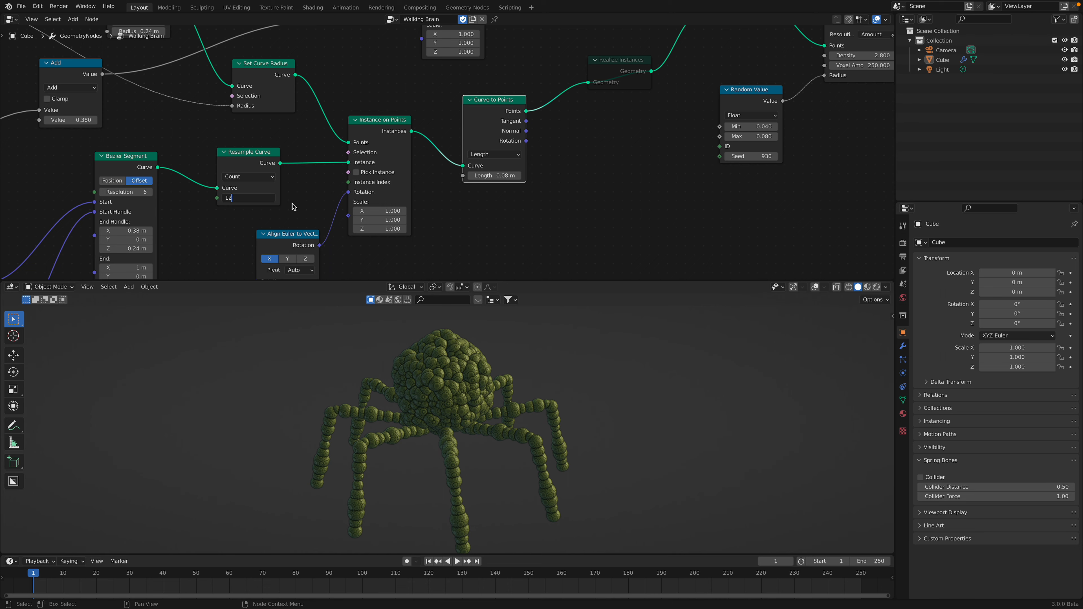
key("Return")
Set the Resample Curve node's count to 15, and set the Bezier Segment node's resolution to 3 and raise it to 5
middle_click_drag(199, 218, 267, 167)
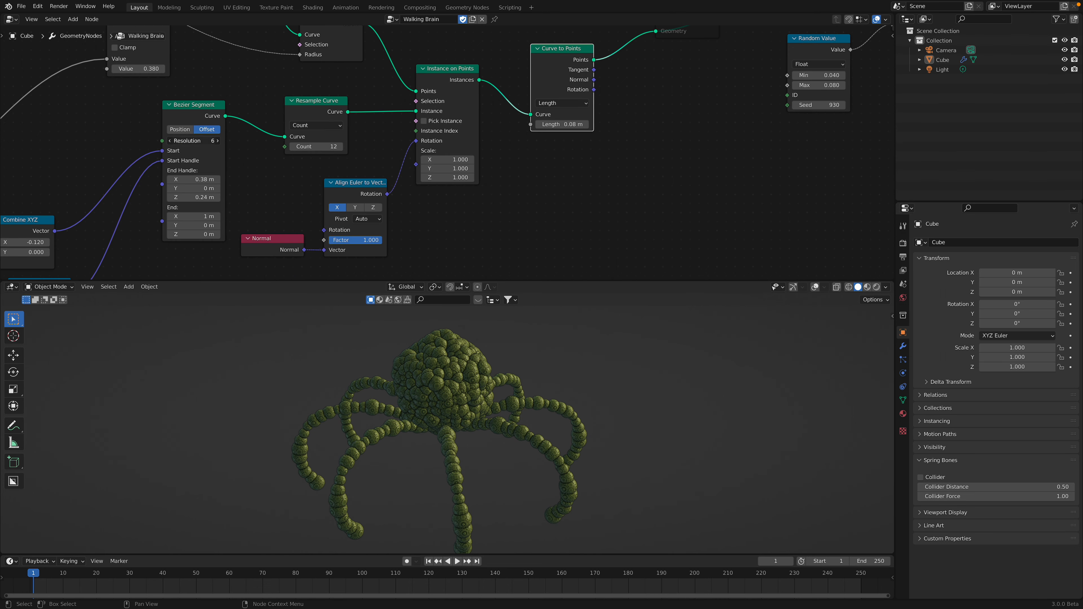
left_click_drag(193, 141, 183, 141)
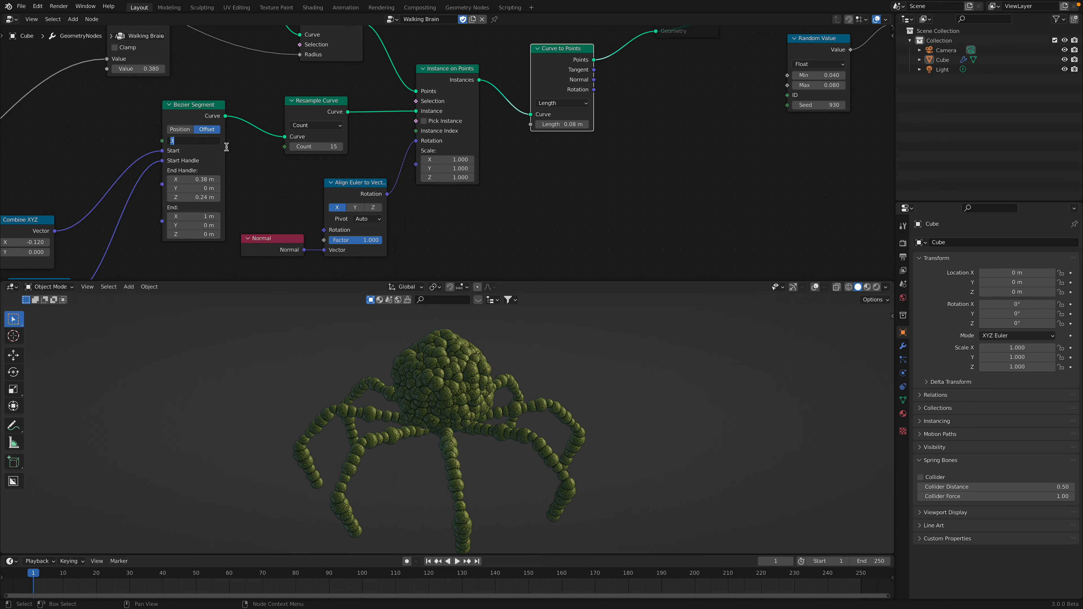
left_click(218, 141)
left_click(218, 141)
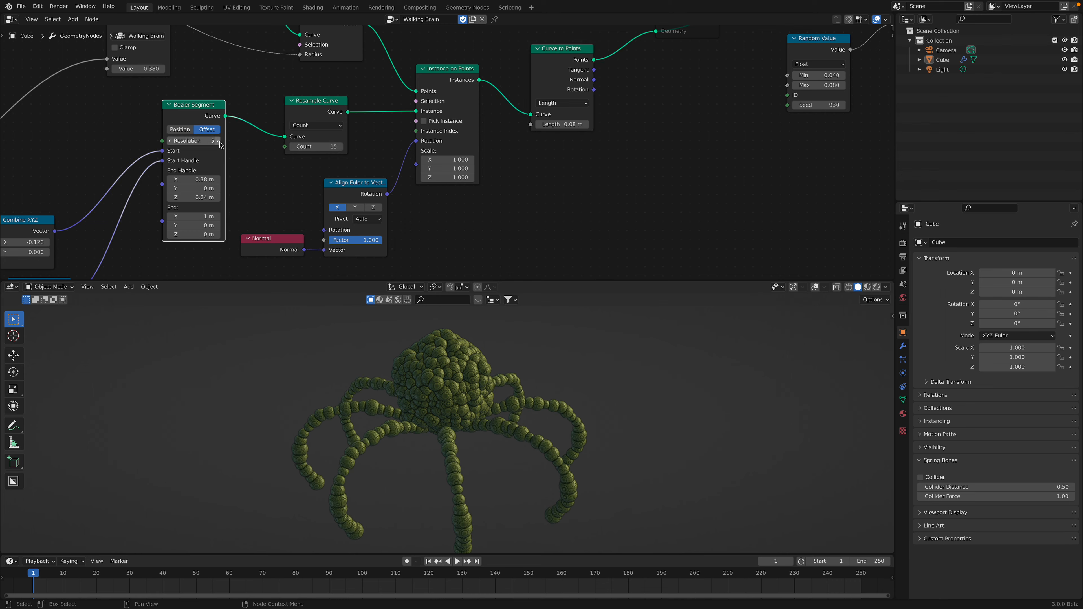
Spread out the node chain by shifting the Bezier Segment, Resample Curve and Curve to Points nodes slightly
mouse_move(207, 105)
left_mouse_down()
mouse_move(191, 115)
mouse_move(191, 105)
left_mouse_up()
left_click_drag(326, 108, 307, 112)
middle_click_drag(375, 121, 339, 148)
left_click_drag(161, 141, 161, 145)
middle_click_drag(537, 111, 482, 138)
left_click_drag(481, 139, 489, 132)
middle_click_drag(519, 154, 461, 230)
left_click_drag(529, 153, 530, 143)
middle_click_drag(491, 148, 464, 166)
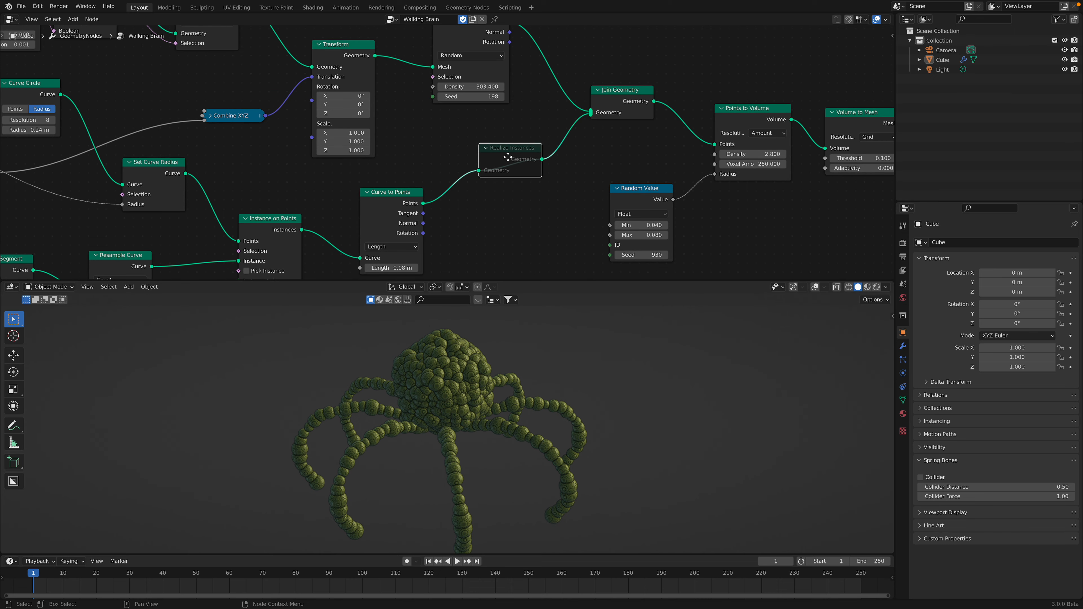
Reposition the Realize Instances and Join Geometry nodes, unmute Realize Instances and inspect the creature up close
left_click_drag(508, 157, 505, 162)
middle_click_drag(528, 147, 516, 185)
left_click_drag(496, 201, 509, 201)
left_click_drag(620, 142, 613, 126)
left_click_drag(516, 190, 506, 193)
middle_click_drag(516, 181, 512, 183)
key("m")
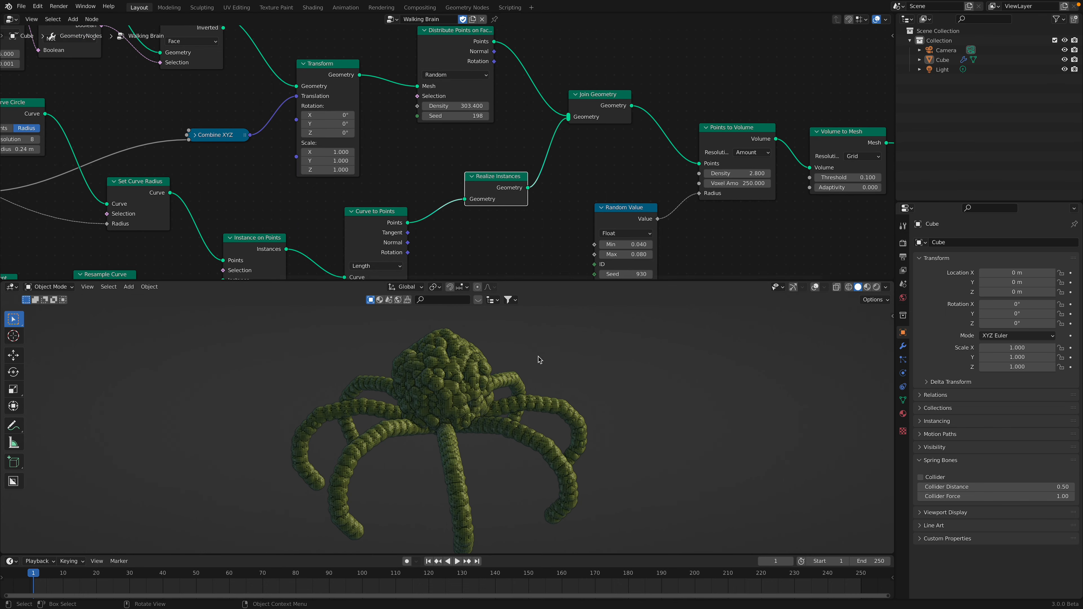
scroll(542, 393, "up", 3)
middle_click_drag(548, 367, 558, 390)
scroll(550, 388, "down", 3)
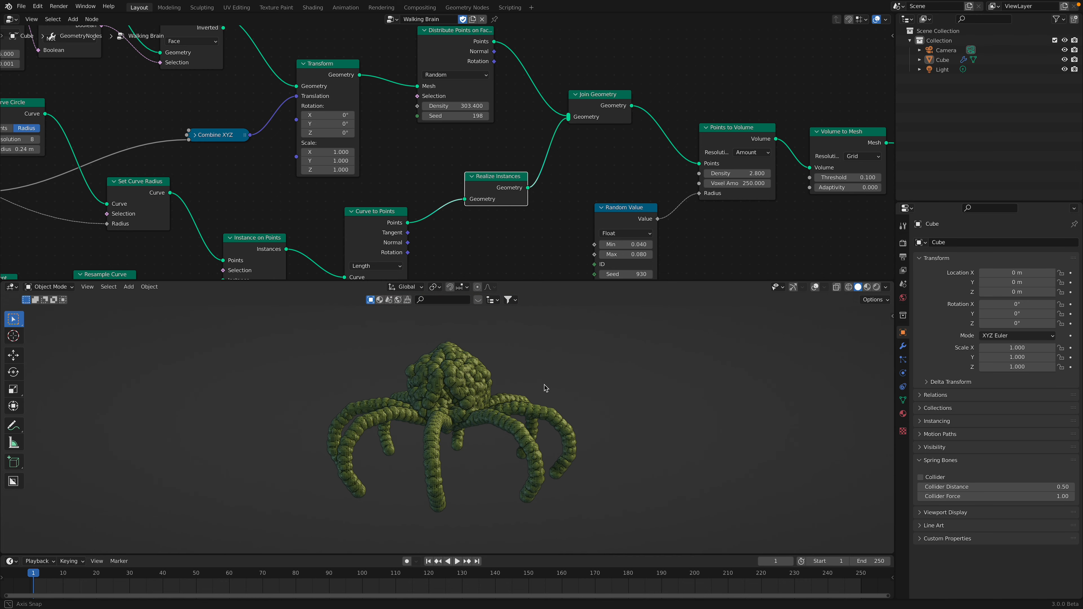
Set the Points to Volume node's voxel amount to 100 and its density to 100
middle_click_drag(566, 145, 516, 164)
left_click_drag(552, 118, 557, 109)
left_click_drag(659, 142, 657, 128)
middle_click_drag(688, 138, 597, 124)
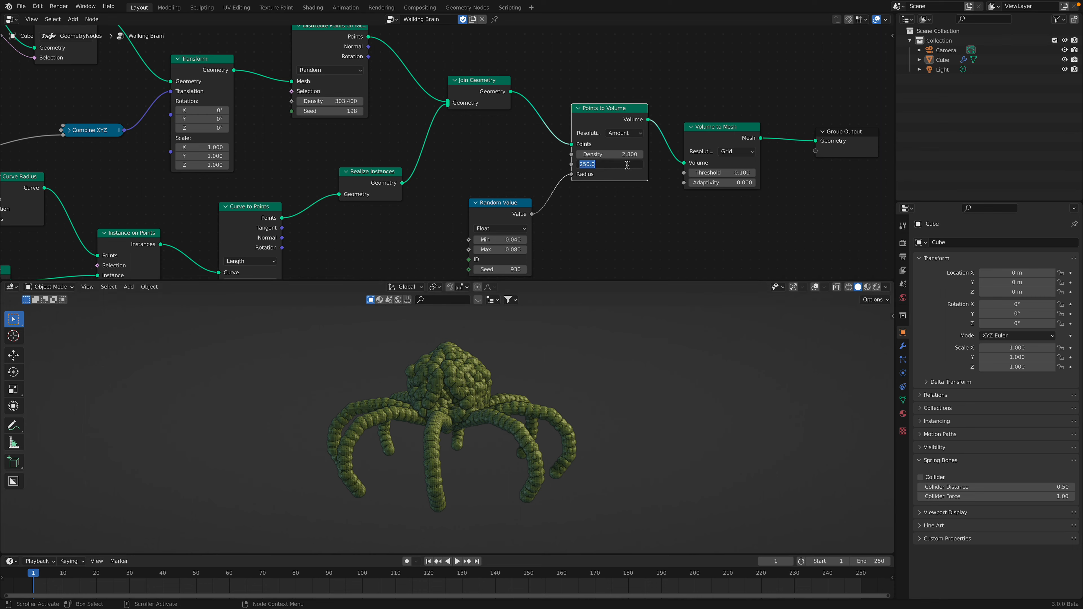
key("Return")
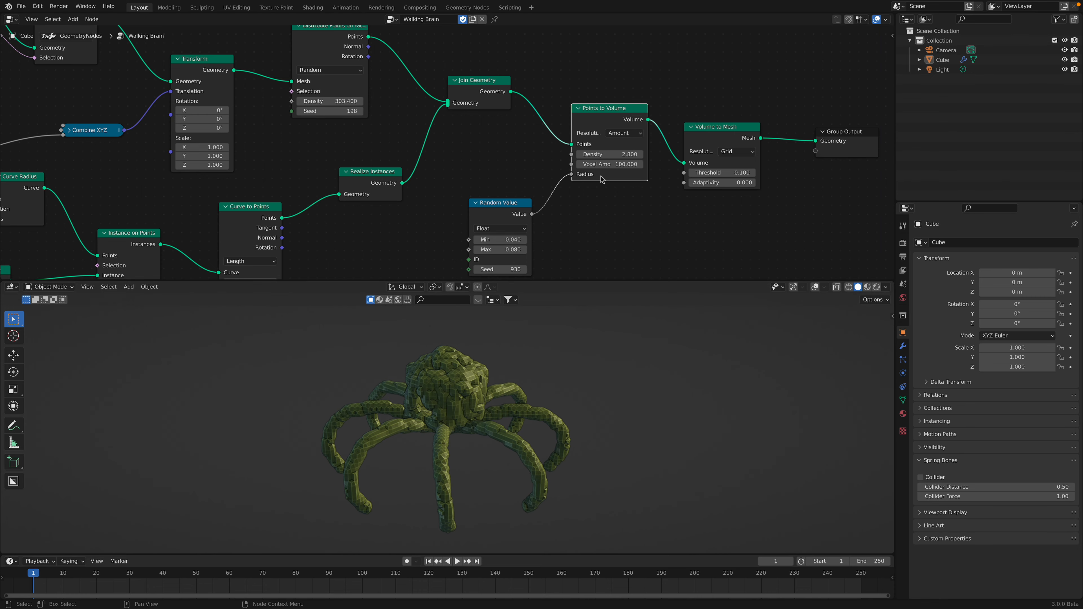
type("00.000")
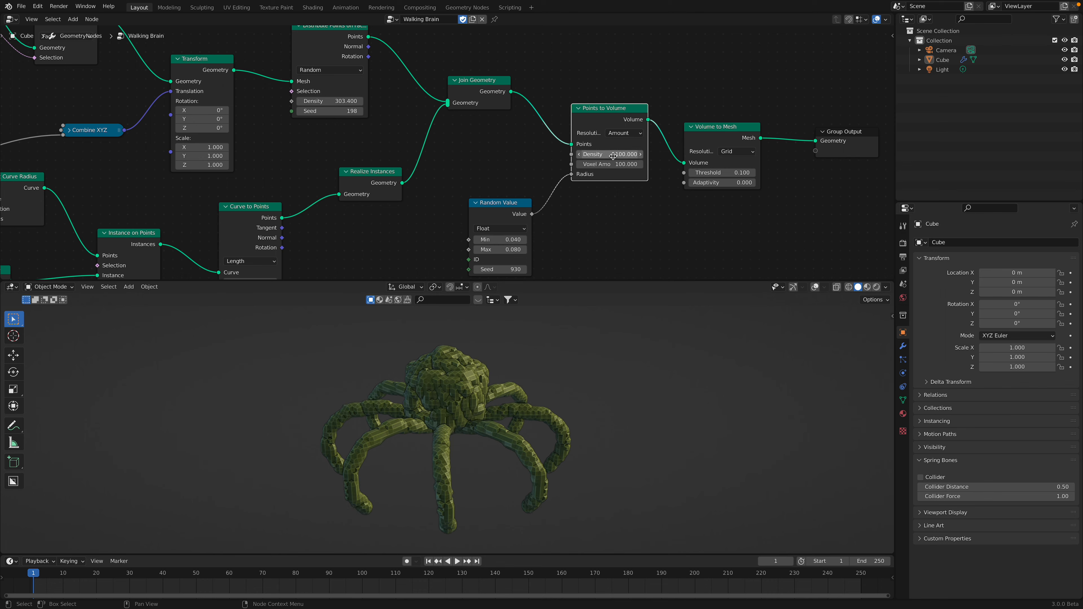
Set the Points to Volume node's density back to 100, mute the Realize Instances node and inspect the creature
key("Return")
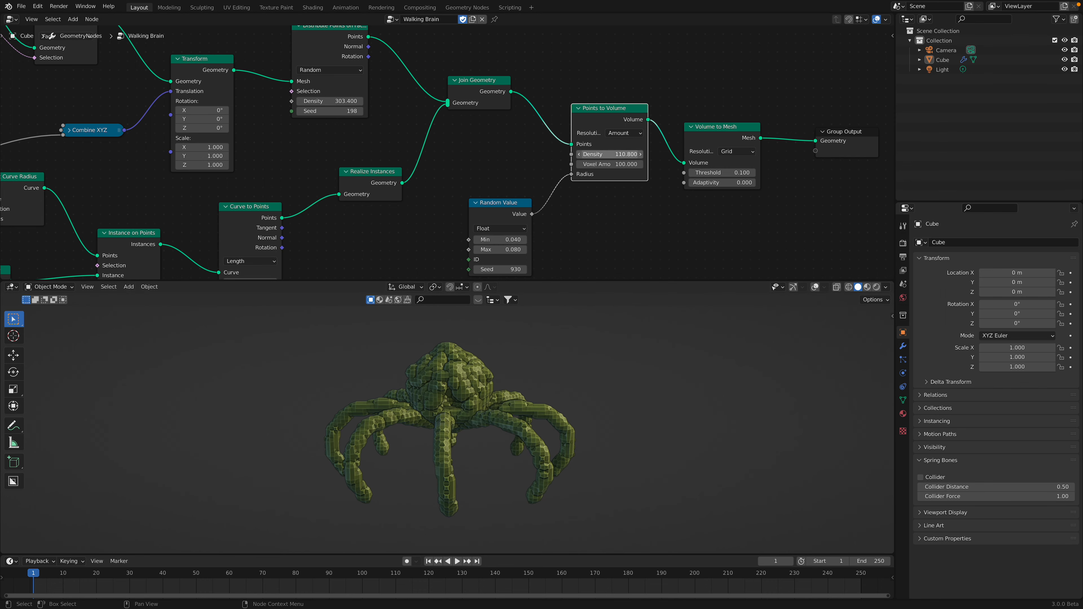
key("Return")
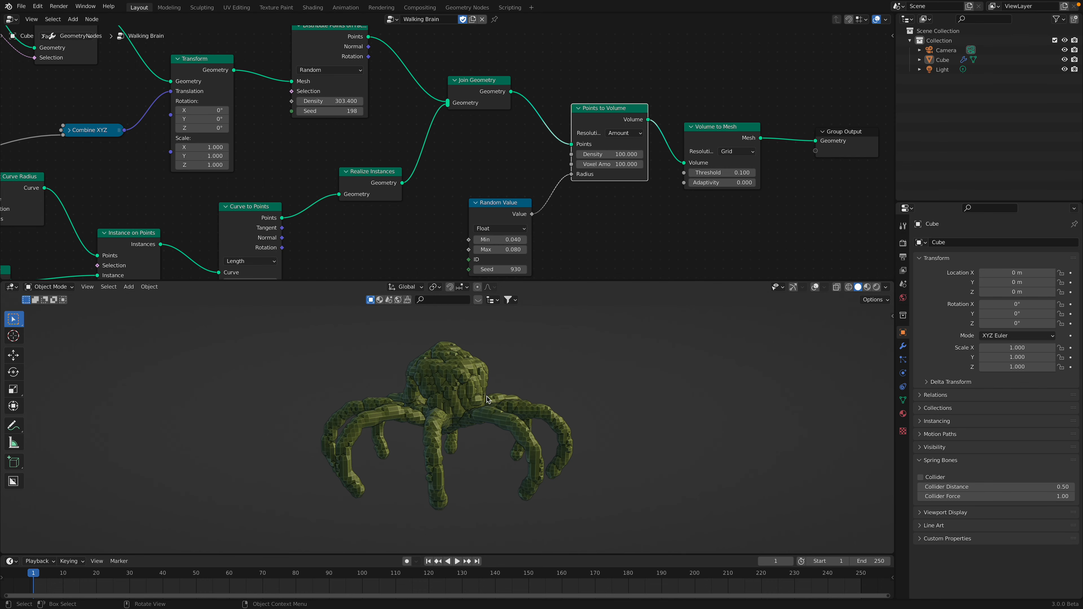
middle_click_drag(495, 92, 502, 85)
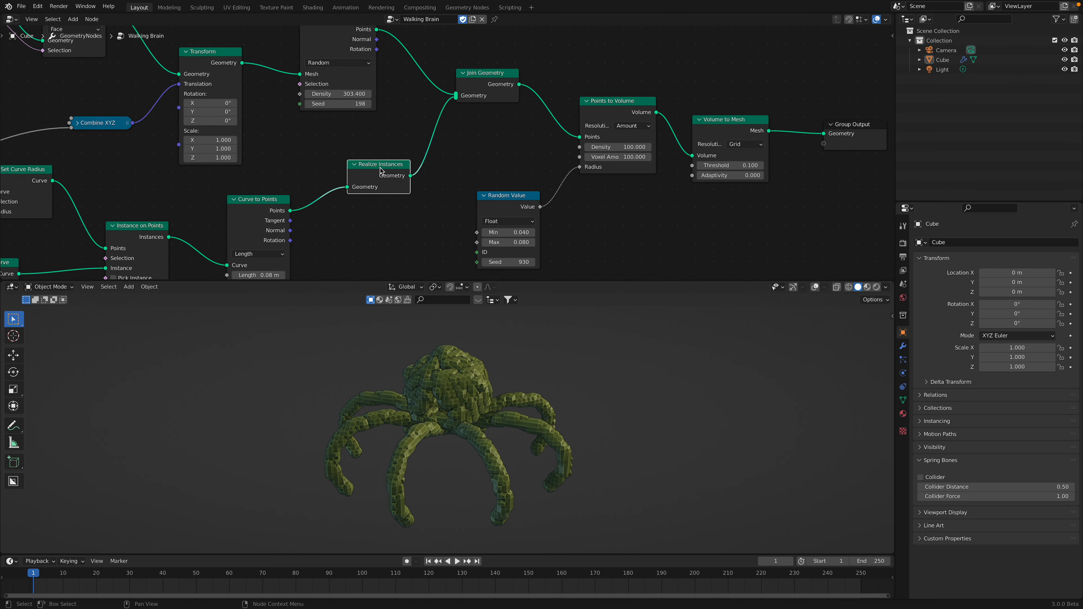
key("m")
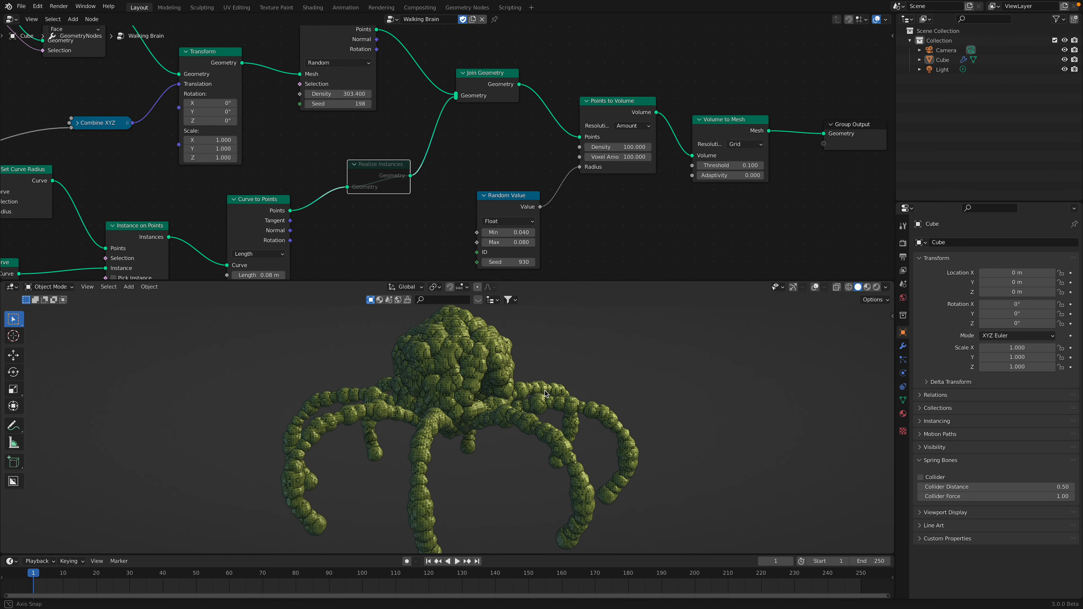
scroll(443, 402, "down", 1)
middle_click_drag(482, 400, 588, 416)
Set the Distribute Points on Faces seed to 242, save the file and nudge the node upward
middle_click_drag(361, 102, 381, 132)
left_click_drag(366, 134, 384, 135)
key("ctrl+s")
left_click_drag(373, 69, 377, 65)
middle_click_drag(366, 78, 423, 104)
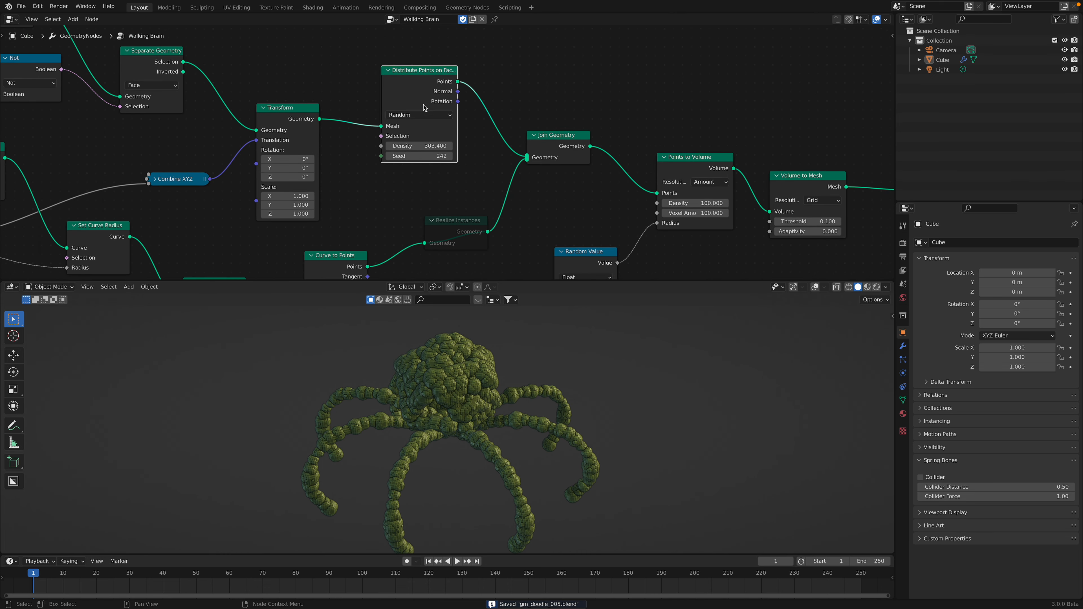
Tidy the chain by repositioning the Transform, Ico Sphere, Separate Geometry and Not nodes, and save the file
left_click_drag(295, 127, 301, 103)
middle_click_drag(301, 103, 454, 120)
middle_click_drag(332, 120, 434, 168)
scroll(434, 168, "down", 1)
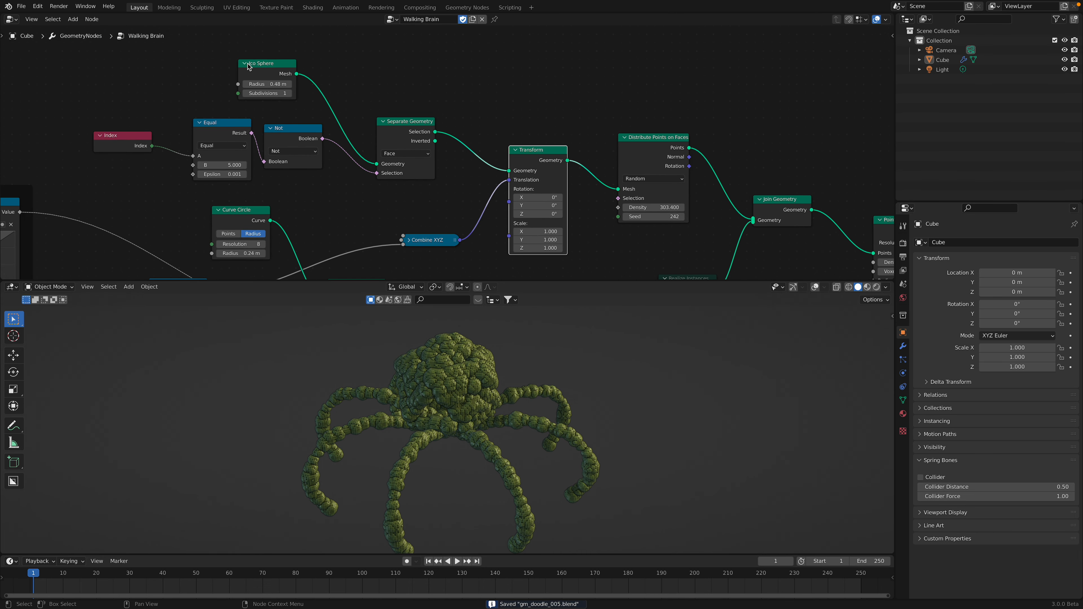
left_click_drag(249, 67, 292, 64)
left_click_drag(419, 133, 426, 118)
scroll(426, 117, "up", 1)
middle_click_drag(422, 115, 452, 95)
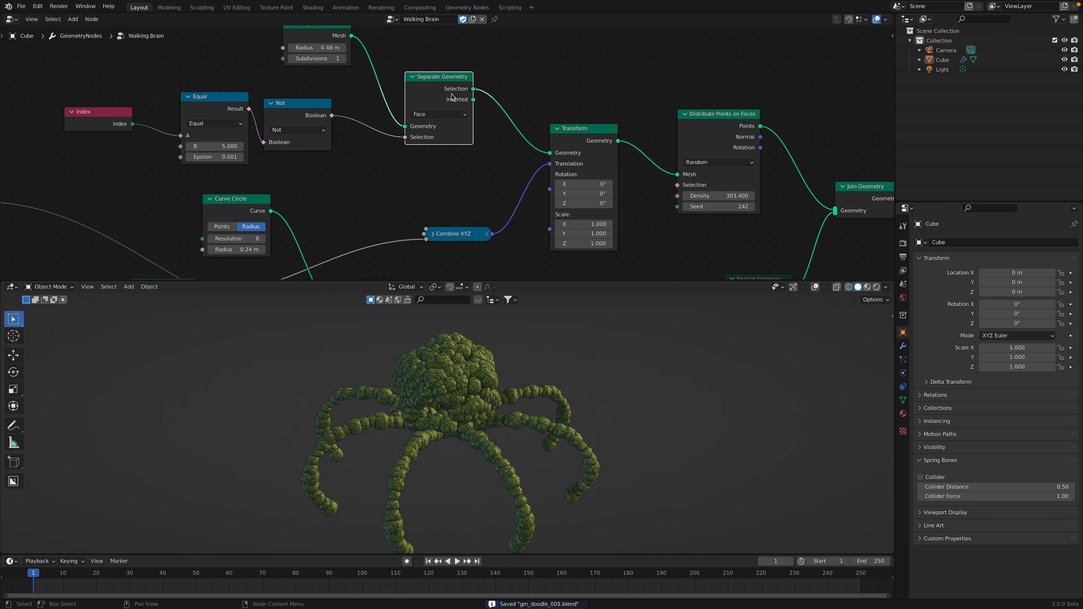
key("ctrl+s")
left_click_drag(308, 107, 320, 107)
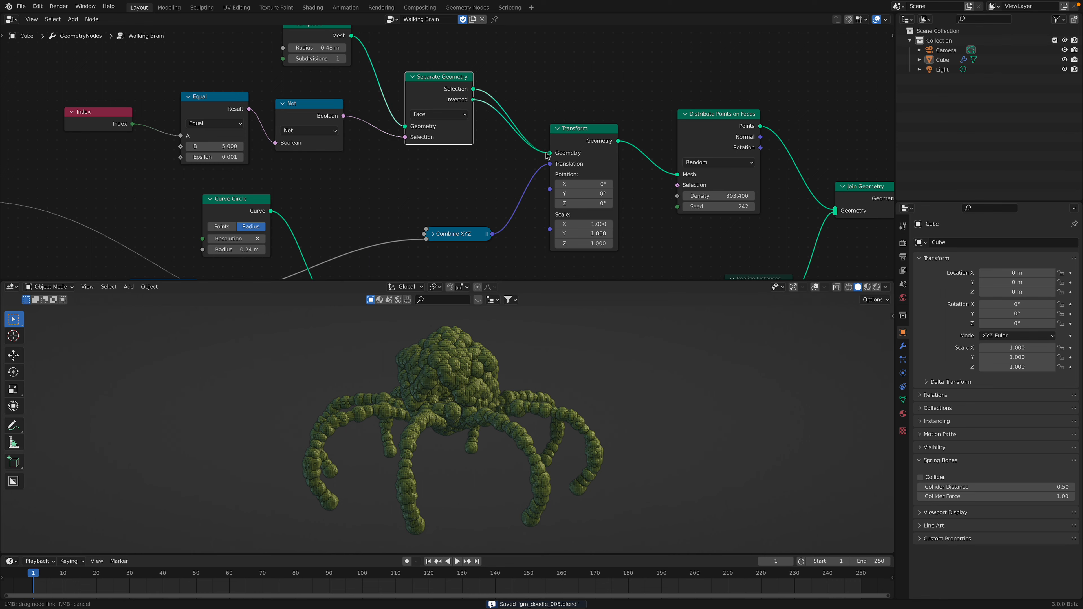
Try Separate Geometry's Inverted output with different Equal node B values, reset B to 5 and relink the Selection output to Transform
left_click_drag(547, 156, 548, 153)
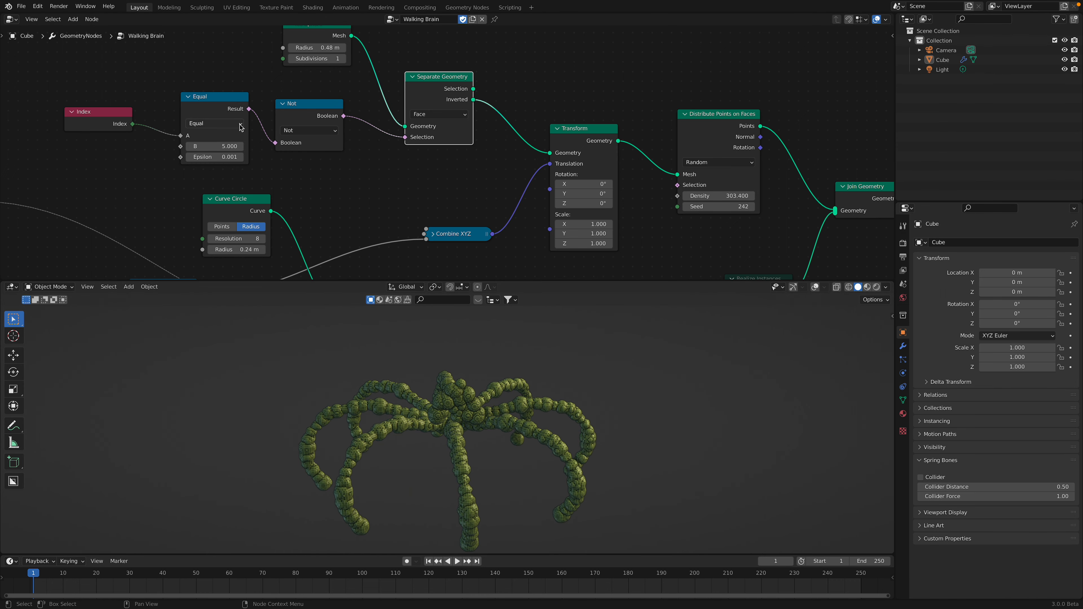
left_click_drag(223, 147, 215, 146)
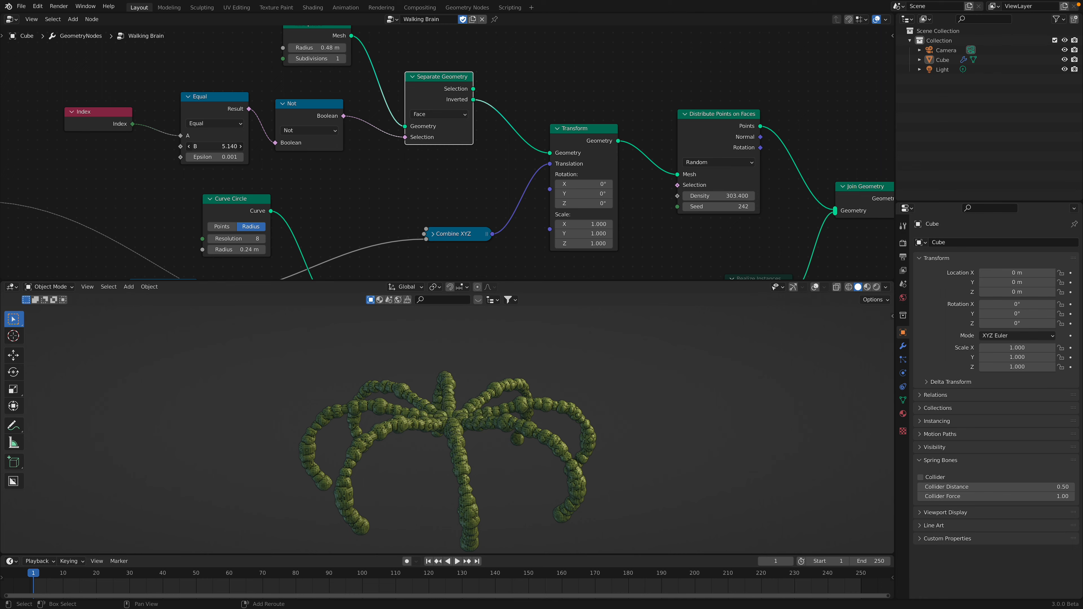
double_click(229, 146)
type("5")
key("Return")
middle_click_drag(462, 357, 533, 341)
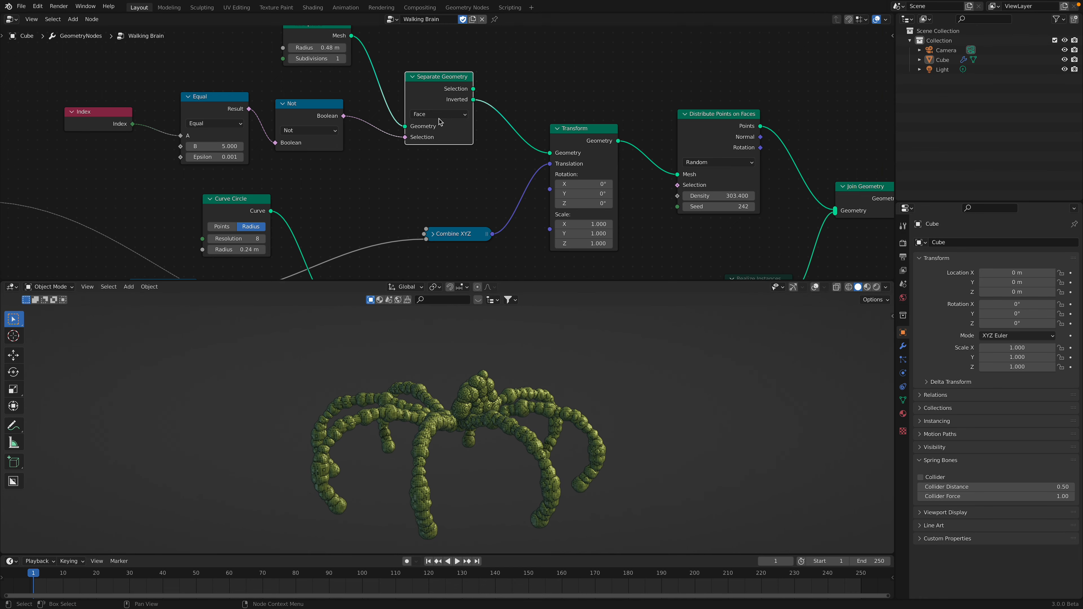
left_click_drag(549, 154, 549, 153)
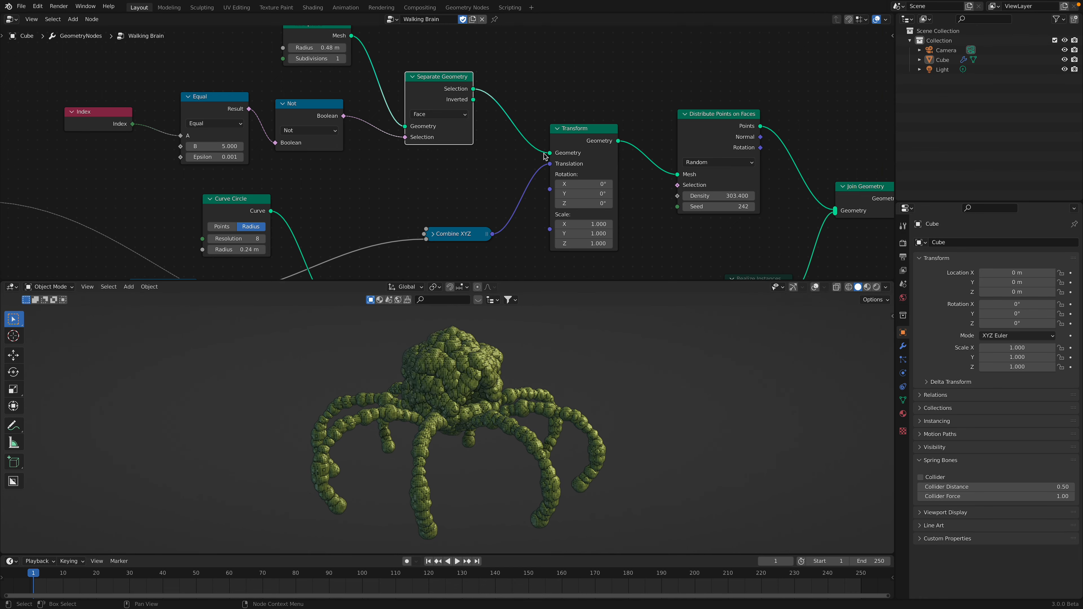
Set the Ico Sphere's radius to 0.54 m and inspect the creature's body from several angles
middle_click_drag(415, 172, 409, 212)
middle_click_drag(314, 172, 334, 142)
mouse_move(329, 57)
left_mouse_down()
mouse_move(365, 57)
mouse_move(350, 57)
left_mouse_up()
mouse_move(446, 366)
middle_mouse_down()
mouse_move(449, 331)
mouse_move(502, 395)
mouse_move(435, 411)
middle_mouse_up()
scroll(472, 381, "up", 2)
middle_click_drag(457, 339, 524, 363)
scroll(524, 366, "down", 2)
Move the upper Combine XYZ node, set the Value node that drives the leg height to 0.880 and save the file
middle_click_drag(348, 167, 345, 94)
middle_click_drag(233, 111, 404, 65)
left_click_drag(349, 237, 337, 237)
scroll(416, 174, "down", 1)
scroll(417, 173, "down", 1)
middle_click_drag(325, 223, 442, 73)
mouse_move(259, 161)
left_mouse_down()
mouse_move(242, 137)
mouse_move(261, 156)
mouse_move(239, 156)
mouse_move(266, 156)
left_mouse_up()
left_click_drag(389, 186, 378, 154)
mouse_move(247, 157)
left_mouse_down()
mouse_move(275, 157)
mouse_move(246, 157)
left_mouse_up()
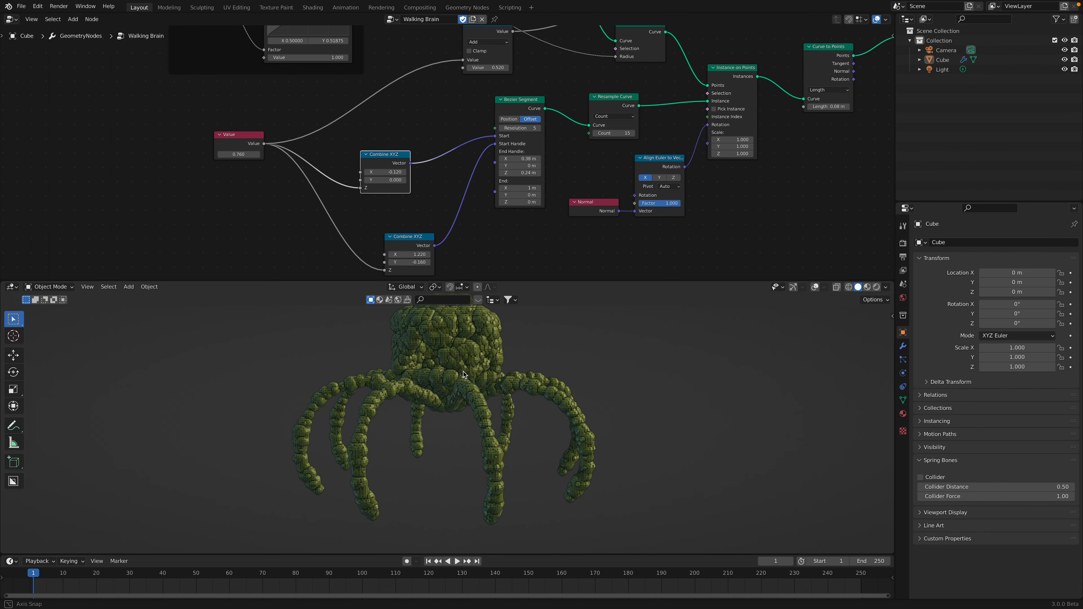
mouse_move(243, 154)
left_mouse_down()
mouse_move(267, 155)
mouse_move(249, 155)
left_mouse_up()
key("ctrl+s")
Shift the Points to Volume and Volume to Mesh nodes upward and enlarge the 3D viewport
scroll(491, 384, "down", 3)
middle_click_drag(744, 147, 566, 193)
middle_click_drag(769, 108, 599, 164)
middle_click_drag(722, 126, 574, 172)
middle_click_drag(636, 147, 532, 148)
left_click_drag(531, 148, 529, 138)
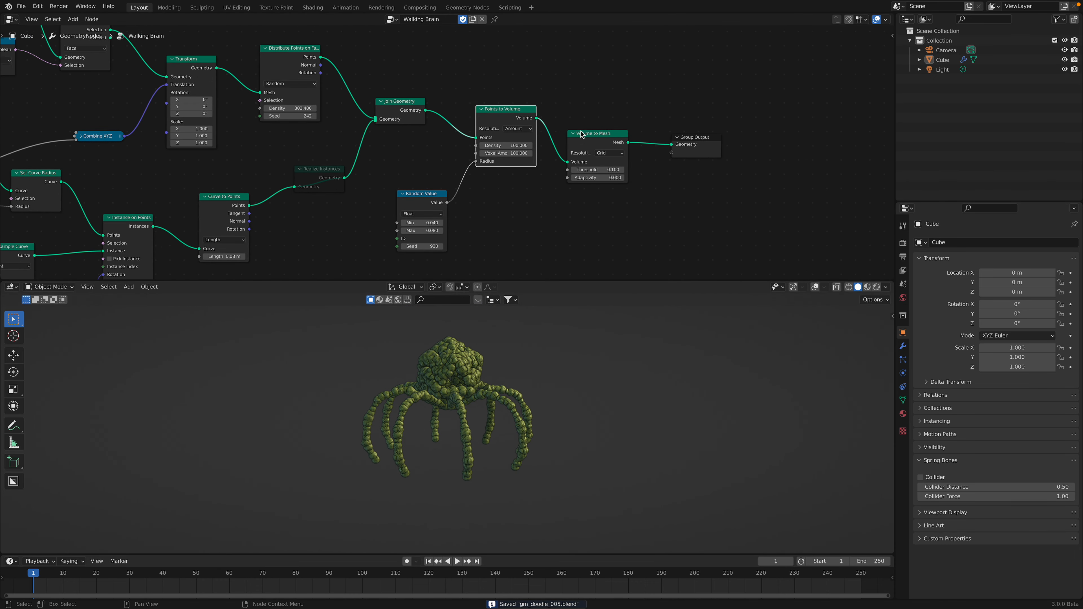
left_click_drag(596, 162, 596, 146)
left_click_drag(620, 280, 618, 236)
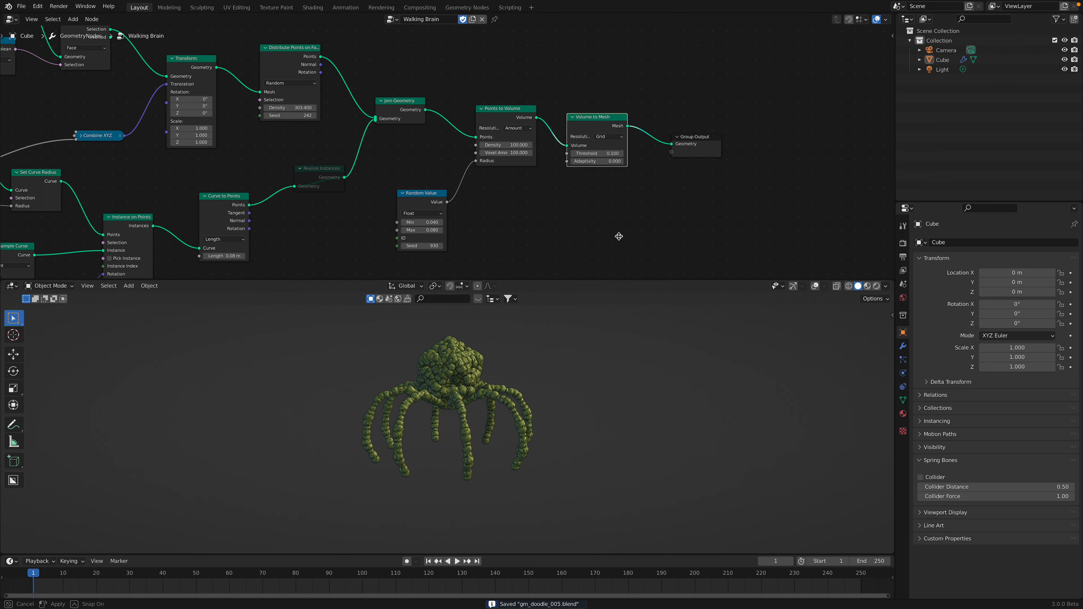
Set the Ico Sphere's subdivisions to 2 and inspect the rounder body
middle_click_drag(146, 47, 315, 117)
scroll(267, 119, "up", 1)
middle_click_drag(266, 118, 420, 189)
scroll(420, 189, "up", 1)
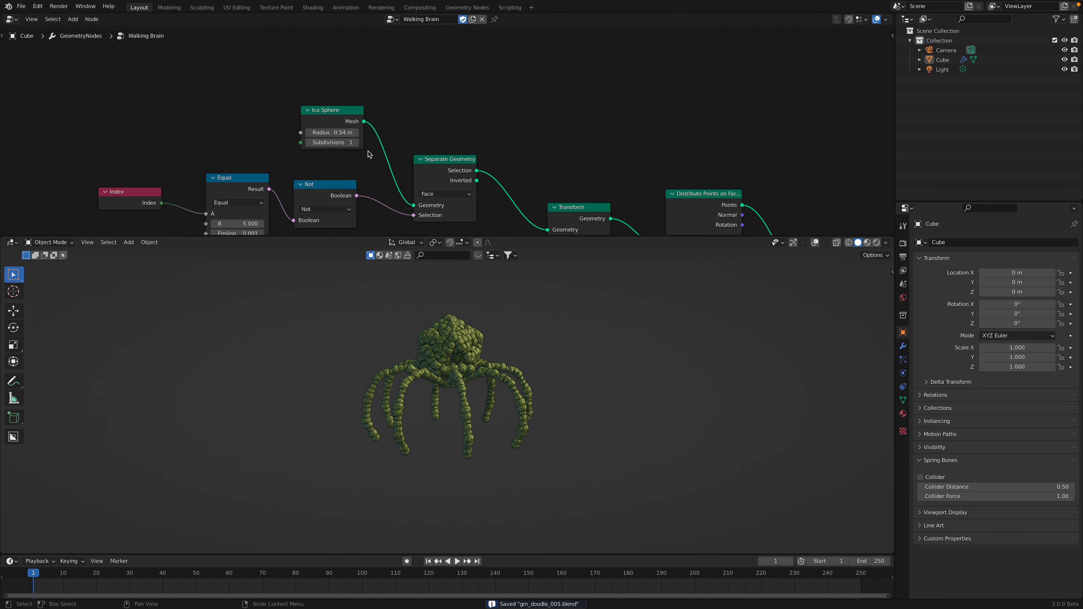
left_click(355, 143)
scroll(321, 334, "up", 2)
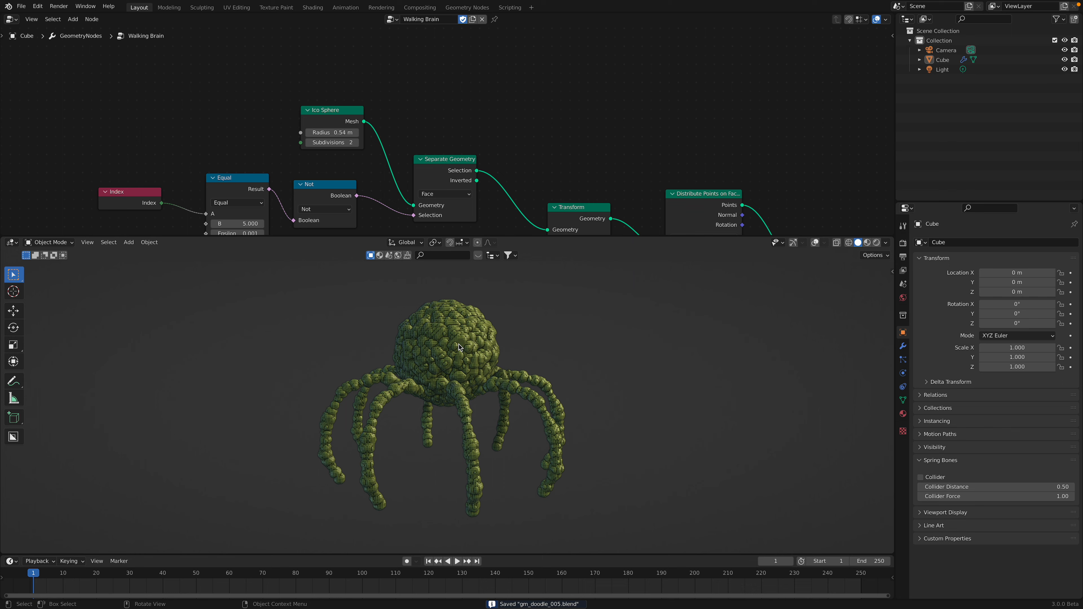
middle_click_drag(322, 335, 436, 344)
Move the Equal, Index and Not nodes up and away to make room near the Separate Geometry selection
middle_click_drag(235, 177, 286, 120)
left_click_drag(285, 121, 257, 90)
left_click_drag(184, 135, 142, 101)
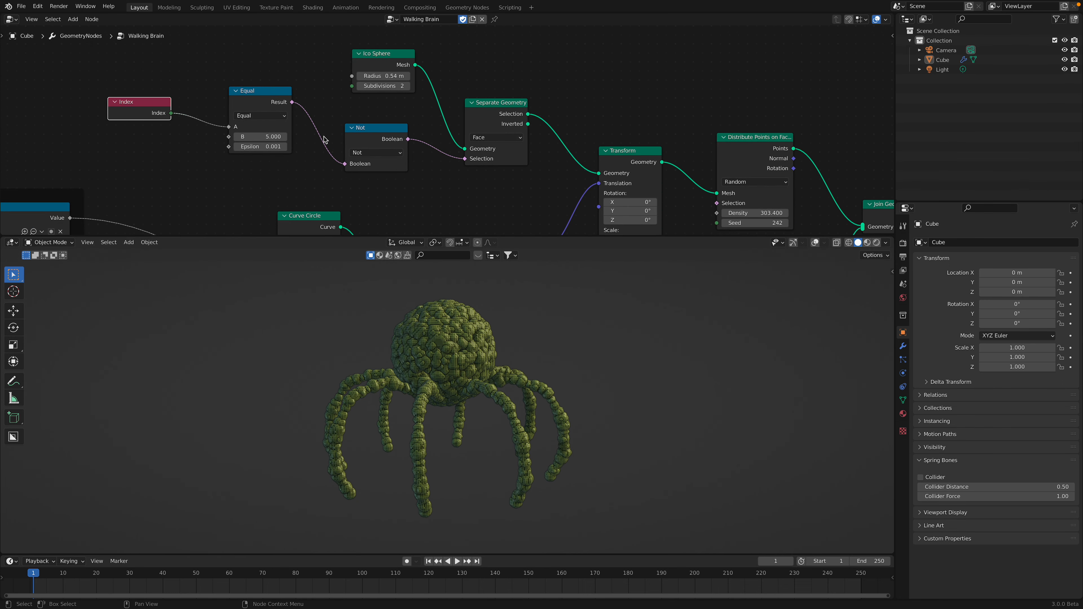
left_click_drag(378, 146, 352, 132)
Add a Random Value node, set its type to Boolean and link its value to Separate Geometry's Selection input
key("shift+a")
left_click(206, 170)
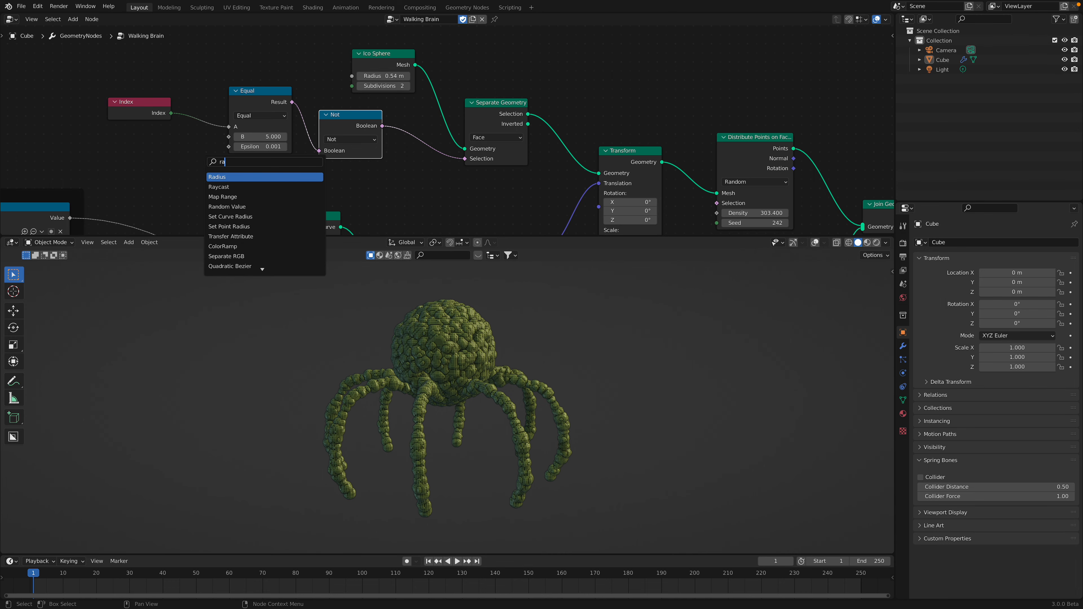
type("random")
left_click(252, 176)
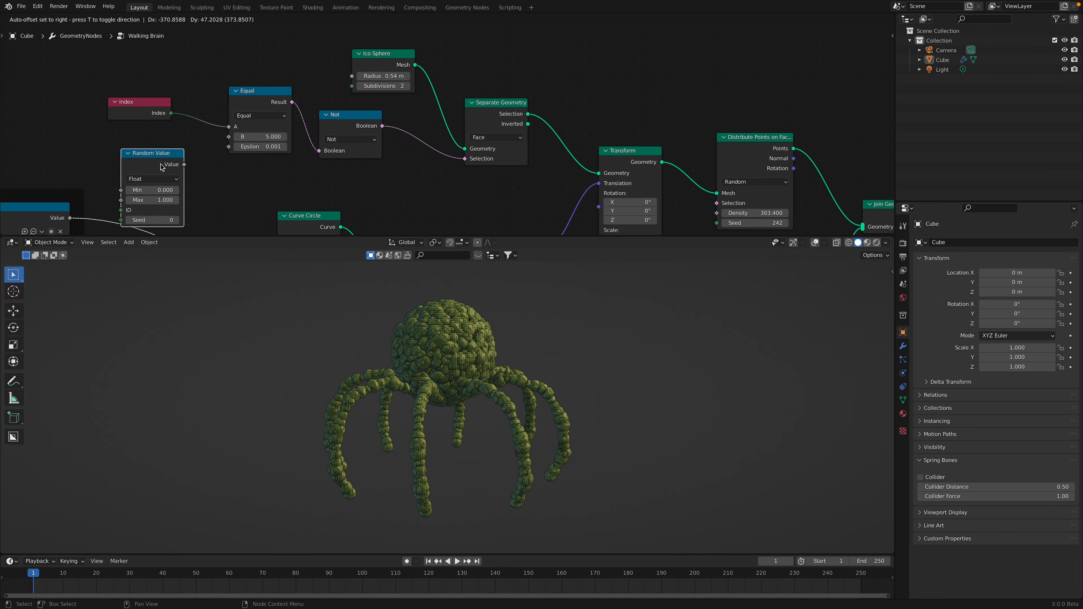
left_click(180, 136)
left_click(191, 164)
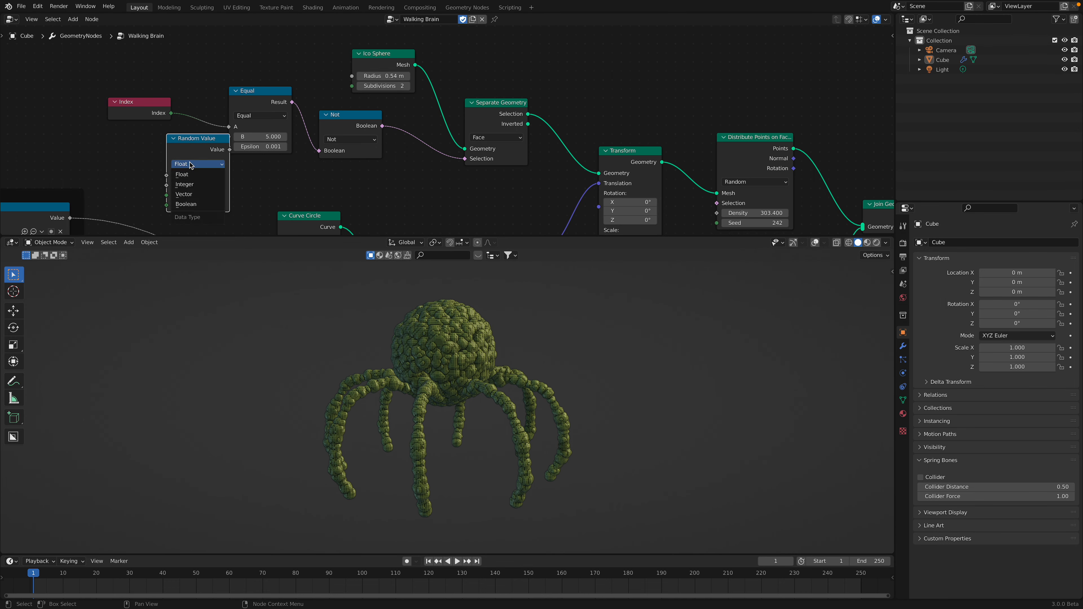
left_click(202, 205)
left_click_drag(463, 157, 462, 157)
middle_click_drag(469, 341, 501, 347)
Set the Distribute Points on Faces density to 800.8 and its seed to 410
middle_click_drag(659, 139, 531, 100)
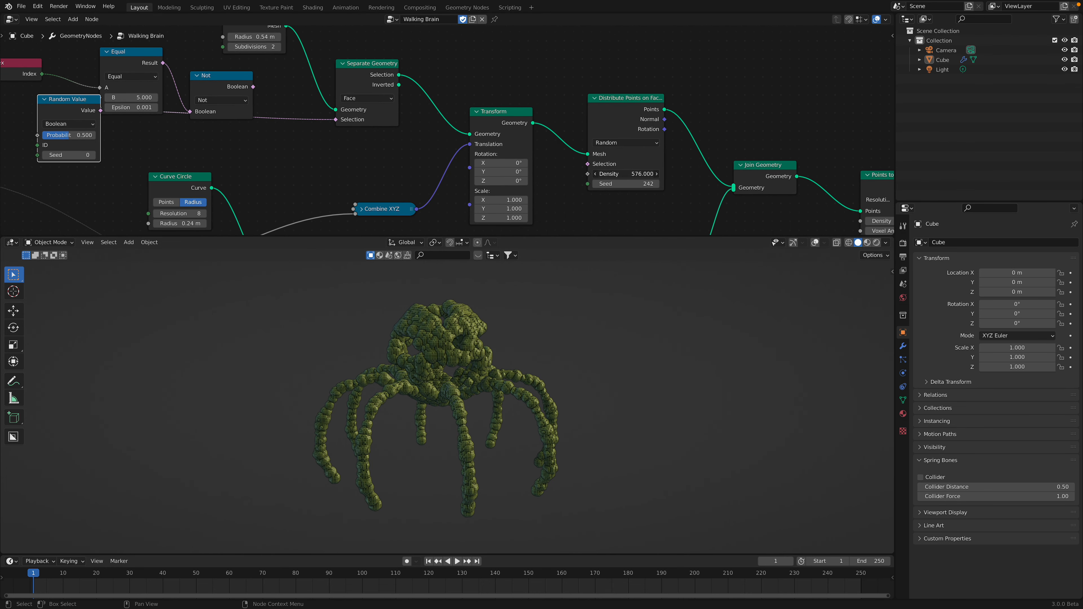
middle_click_drag(614, 173, 582, 165)
left_click_drag(586, 176, 618, 176)
middle_click_drag(456, 345, 535, 327)
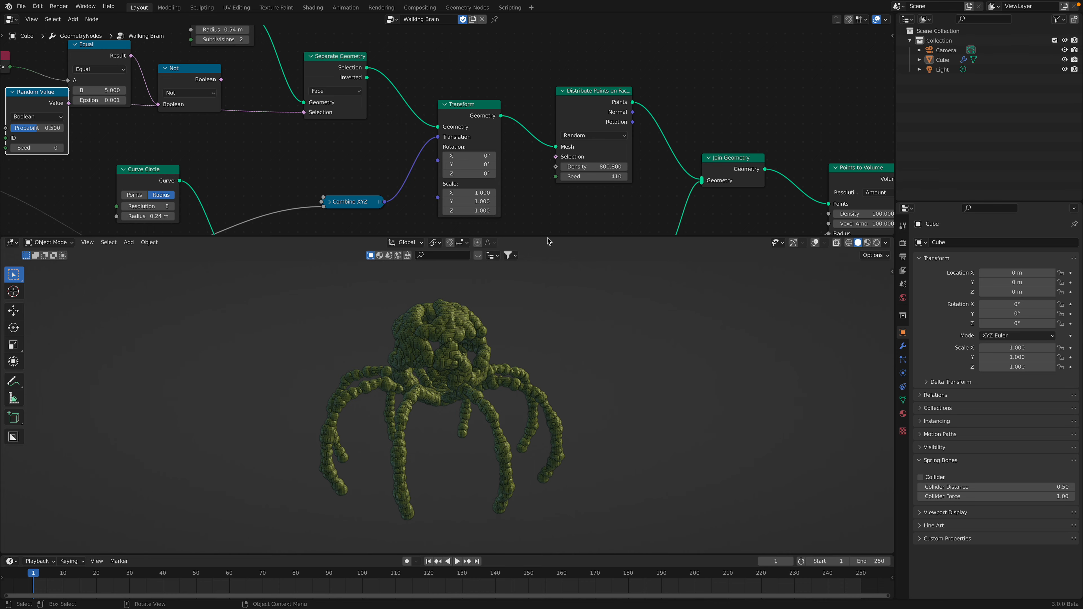
Enlarge the 3D viewport a little more and move the Transform node upward
left_click_drag(547, 235, 542, 227)
middle_click_drag(471, 119, 431, 90)
left_click_drag(434, 78, 436, 67)
middle_click_drag(555, 318, 516, 320)
Set the Random Value node feeding the volume radius to Min 0.020 and Max 0.100
middle_click_drag(592, 184, 452, 140)
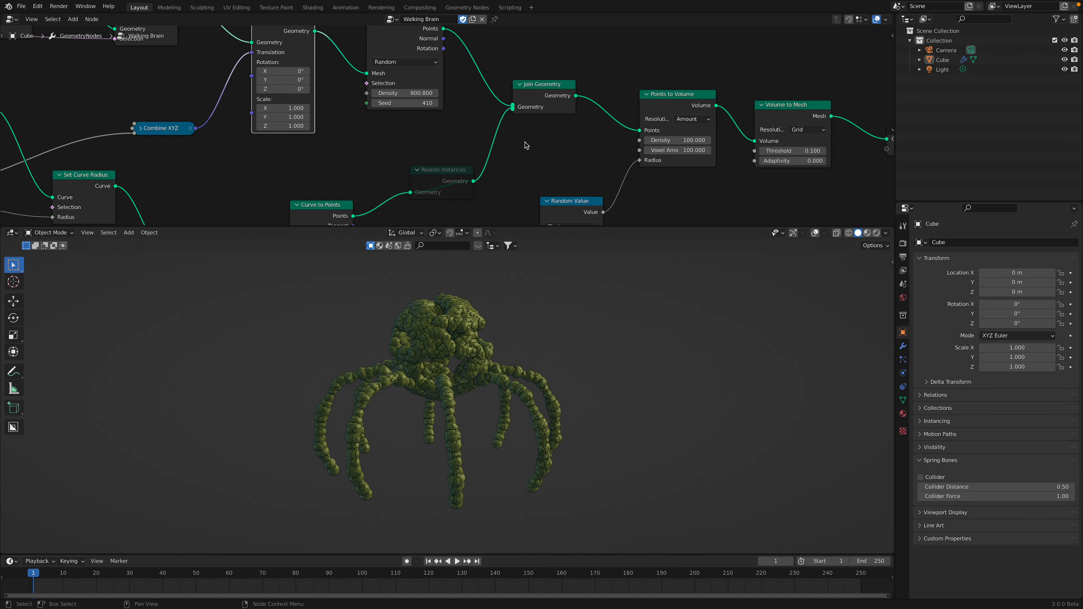
middle_click_drag(559, 151, 440, 132)
mouse_move(425, 171)
left_mouse_down()
mouse_move(408, 171)
mouse_move(460, 181)
mouse_move(442, 181)
left_mouse_up()
middle_click_drag(515, 365, 541, 365)
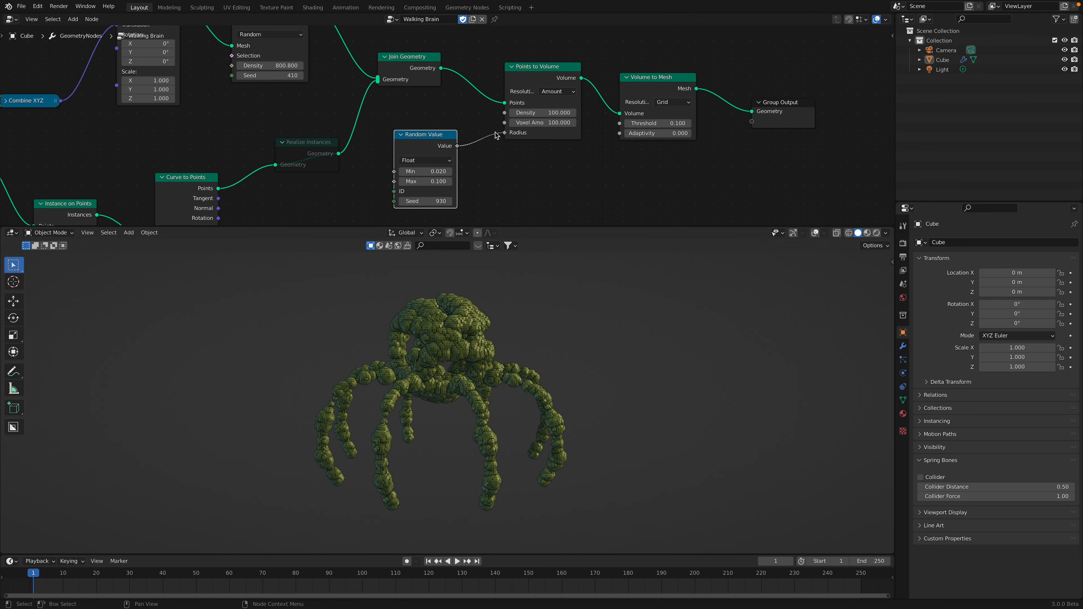
Align the Points to Volume, Volume to Mesh and Group Output nodes closer together at the end of the chain
left_click_drag(527, 73, 523, 69)
left_click_drag(633, 90, 633, 76)
left_click_drag(767, 103, 740, 83)
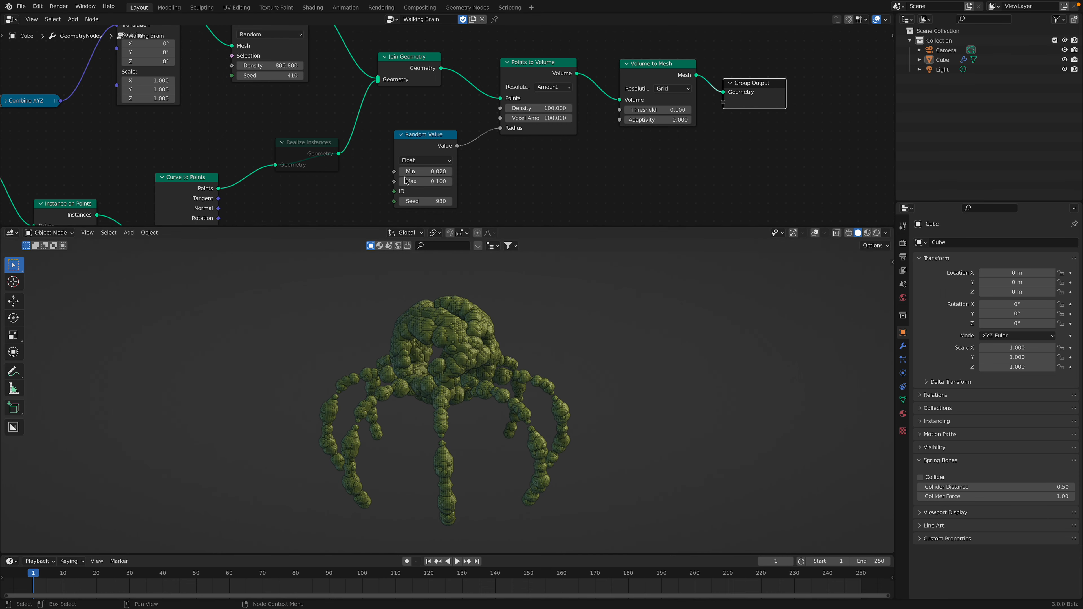
Toggle muting of the Realize Instances node repeatedly to compare the mesh, and move the node away from Join Geometry
middle_click_drag(396, 192, 400, 191)
key("m")
key("m")
key("m")
key("m")
key("m")
left_click_drag(310, 153, 297, 136)
Mute Realize Instances, set Points to Volume density to 157.6 and the radius Random Value to Min 0.040, Max 0.100, seed 1126, and save
left_click_drag(425, 171, 497, 200)
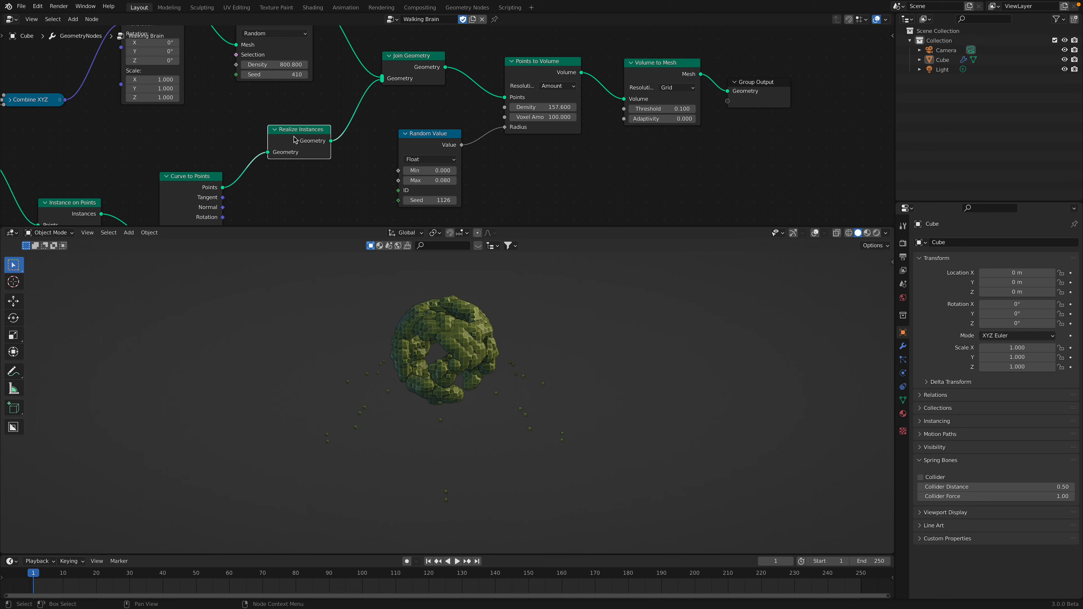
key("m")
left_click_drag(426, 170, 441, 180)
mouse_move(540, 295)
middle_mouse_down()
mouse_move(563, 372)
mouse_move(536, 309)
mouse_move(483, 367)
middle_mouse_up()
key("ctrl+s")
Turn on the viewport overlays and gizmos, select the creature and display its modifier properties
key("shift+z")
key("shift+z")
left_click(866, 232)
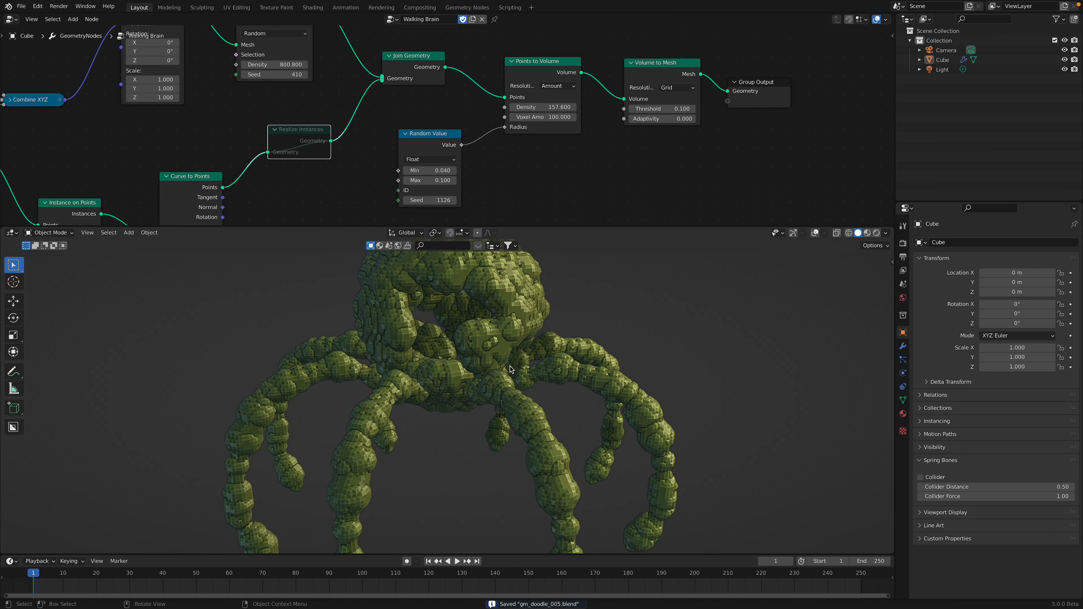
left_click(813, 232)
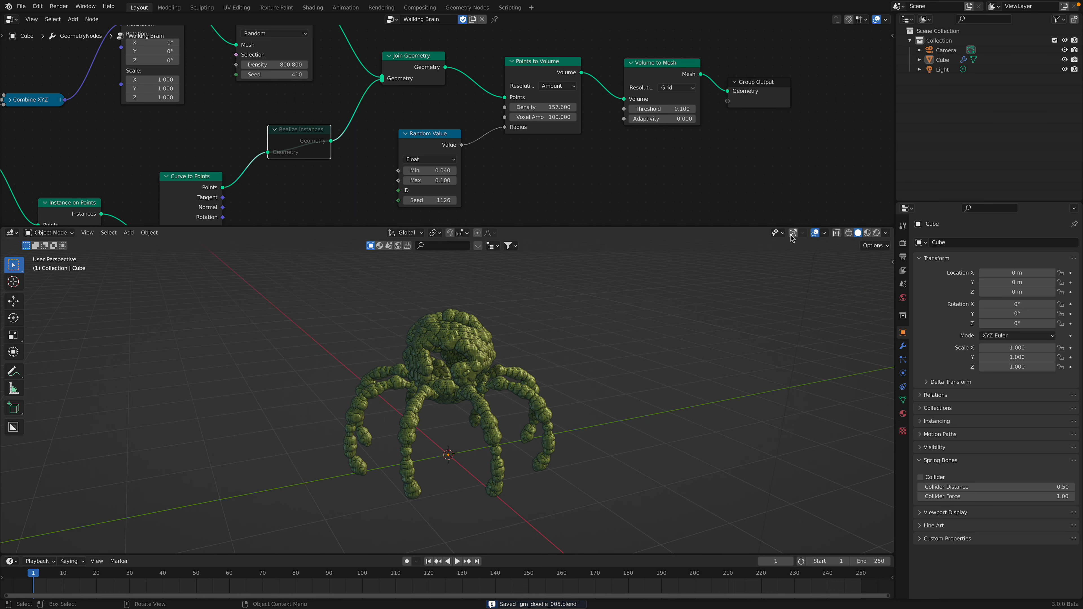
left_click(903, 346)
middle_click_drag(652, 337, 650, 362)
middle_click_drag(588, 376, 641, 363, "shift")
Move the Value node away from the nodes it feeds and gather its three output links through a reroute point
scroll(128, 124, "down", 4)
middle_click_drag(110, 125, 346, 91)
scroll(171, 118, "down", 2)
middle_click_drag(164, 118, 486, 76)
middle_click_drag(333, 169, 344, 188)
left_click_drag(338, 181, 279, 168)
scroll(279, 169, "up", 1)
middle_click_drag(278, 175, 293, 171)
scroll(293, 172, "up", 2)
left_click_drag(292, 171, 231, 166)
middle_click_drag(265, 190, 275, 146)
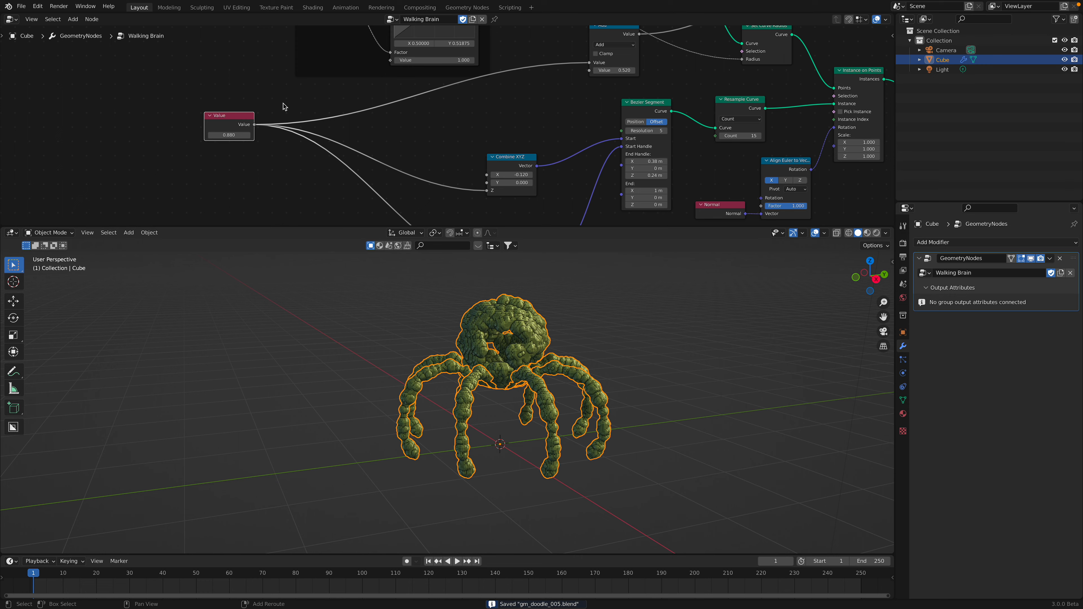
right_click_drag(284, 131, 282, 135, "shift")
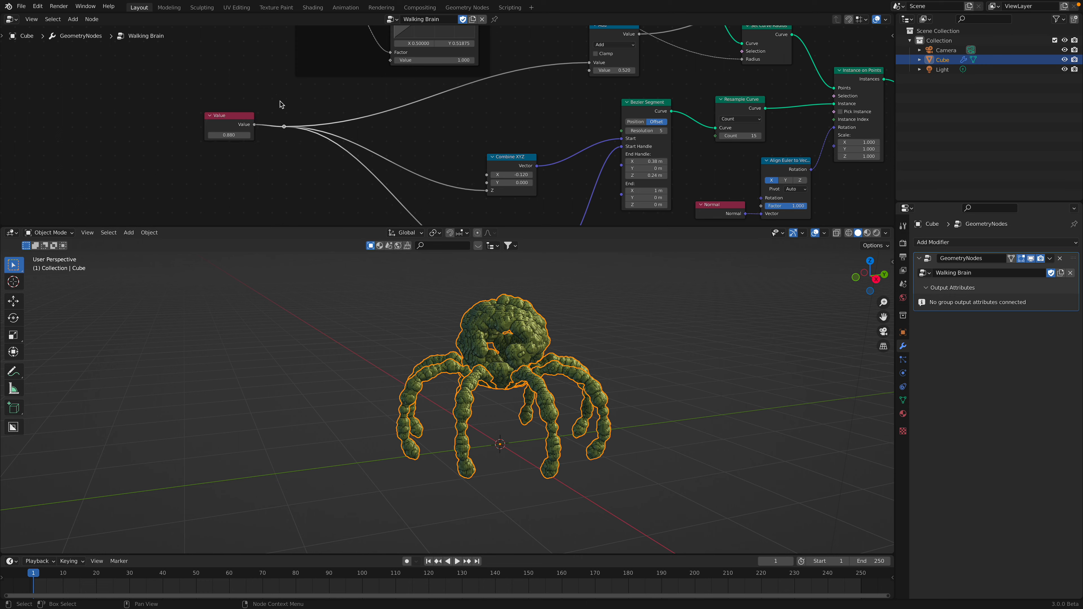
left_click_drag(247, 115, 224, 115)
Add a Group Input node and connect a new input to the reroute point in place of the Value node
key("shift+a")
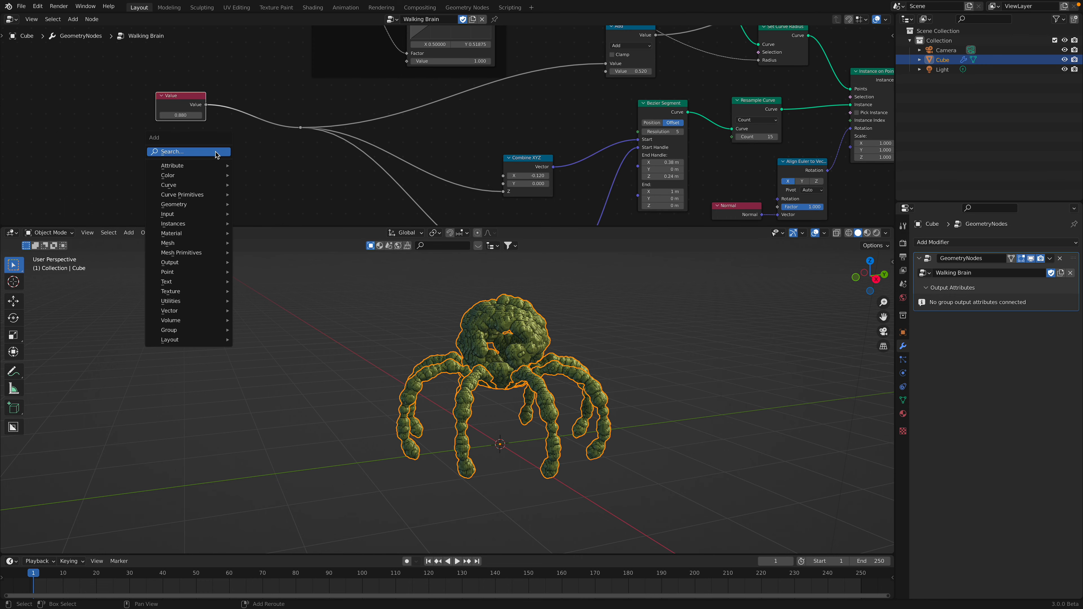
type("group")
key("Return")
left_click(204, 147)
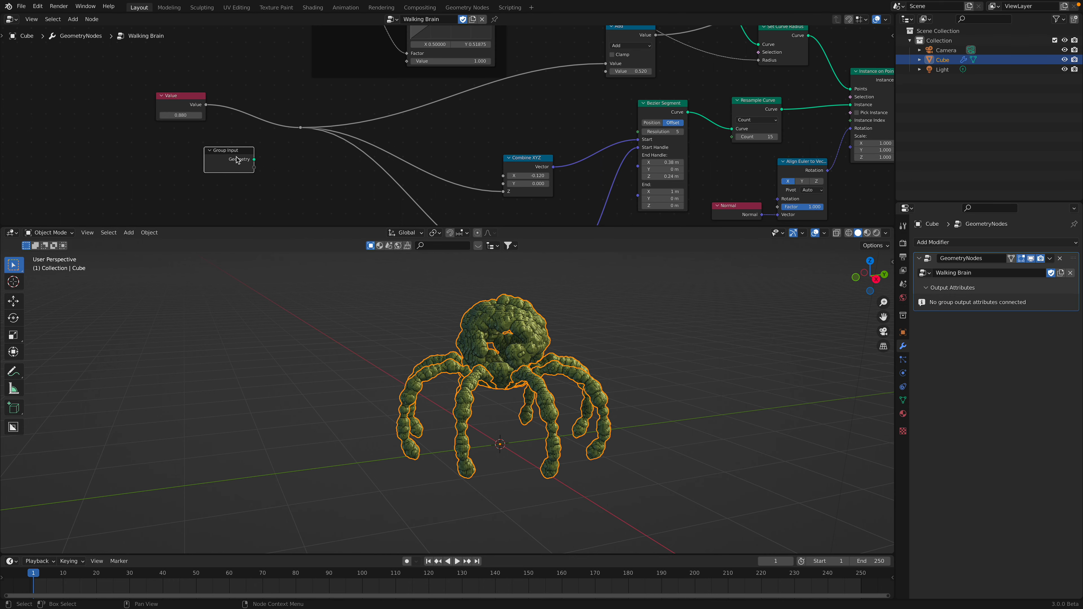
left_click_drag(303, 128, 301, 127)
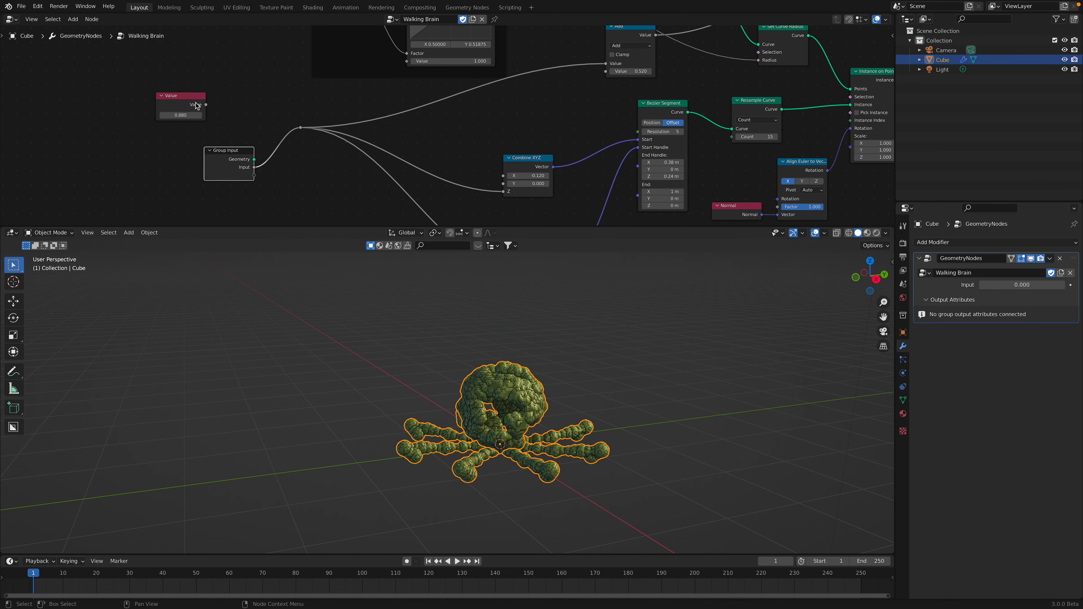
middle_click_drag(599, 410, 486, 397)
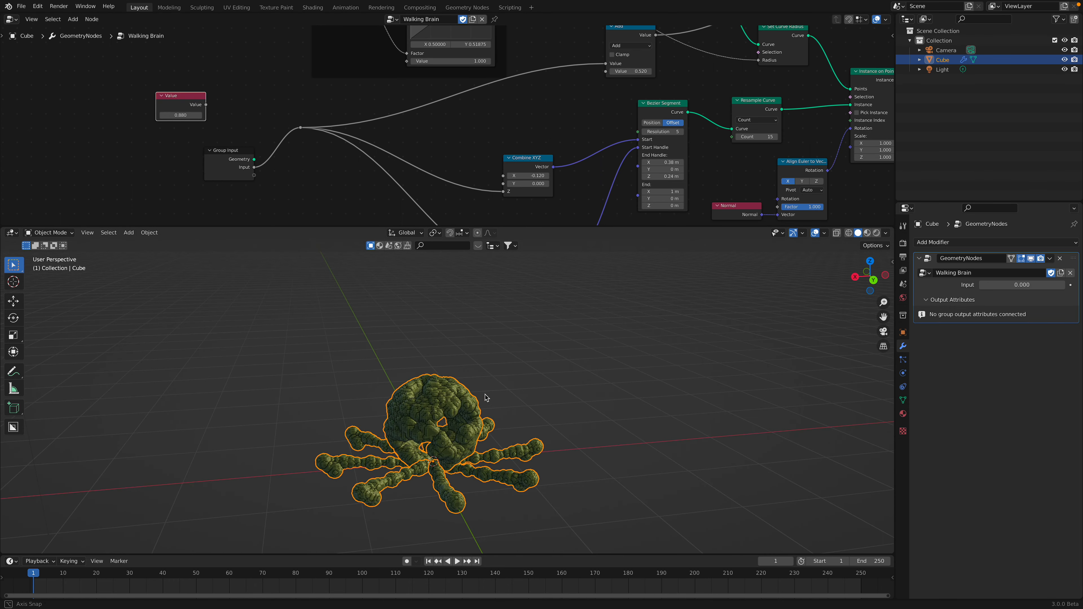
Set the creature's modifier Input to 0.422 and place a duplicate of it beside the original along the X axis
left_click_drag(1022, 285, 1040, 285)
middle_click_drag(583, 400, 520, 396)
key("shift+d")
key("x")
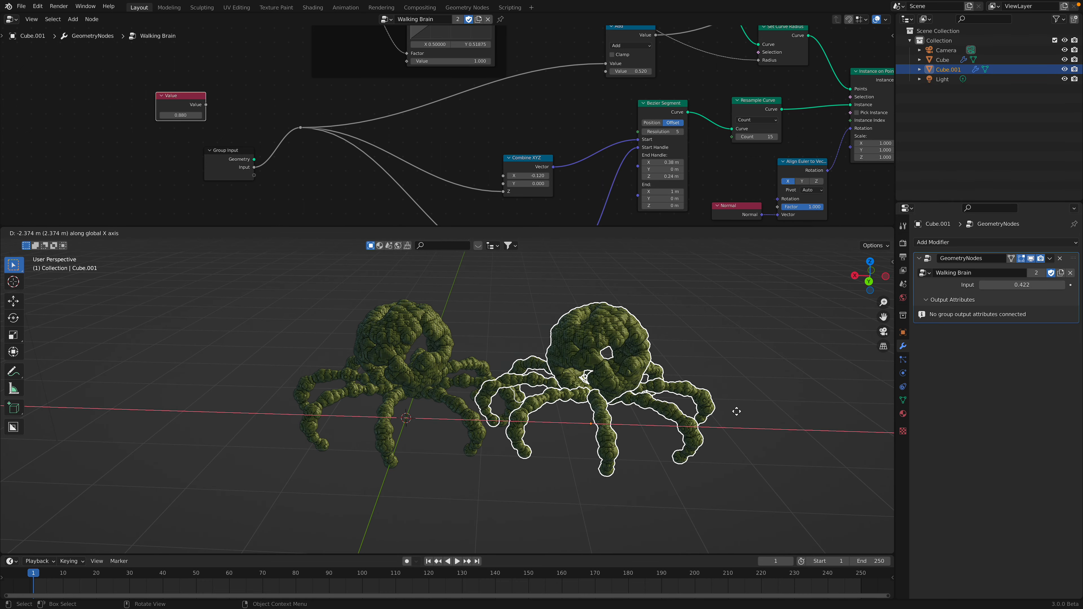
left_click(752, 405)
Set the duplicated creature's modifier Input to 1.522
scroll(679, 345, "down", 2)
middle_click_drag(679, 344, 586, 357, "shift")
left_click_drag(981, 290, 1023, 290)
Duplicate the taller creature along the X axis to the original's other side and set the new copy's Input to 2.062
key("shift+d")
key("x")
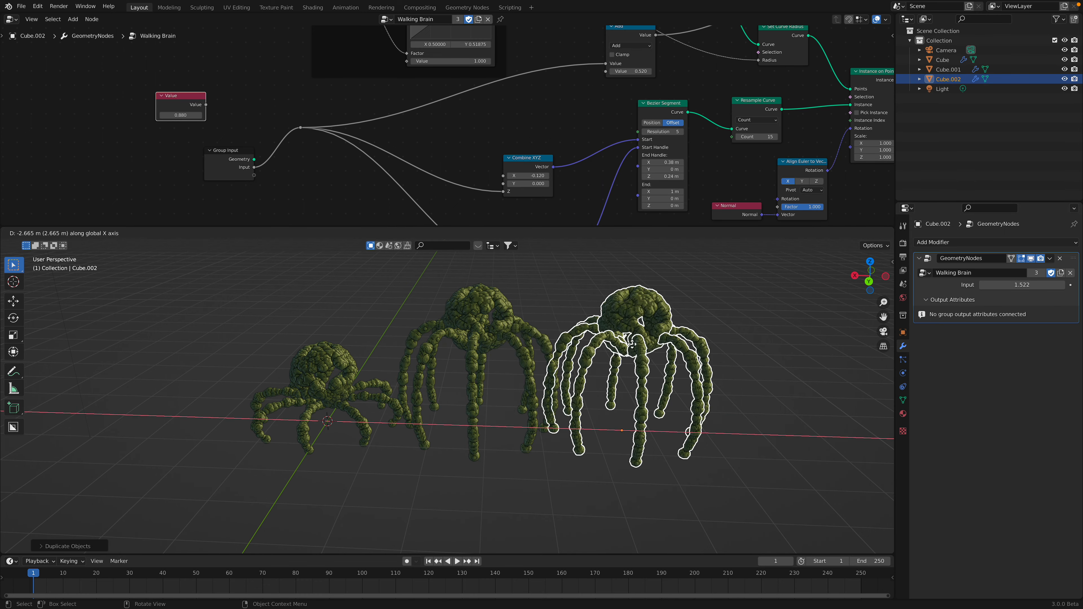
left_click(254, 346)
middle_click_drag(444, 351, 599, 359, "shift")
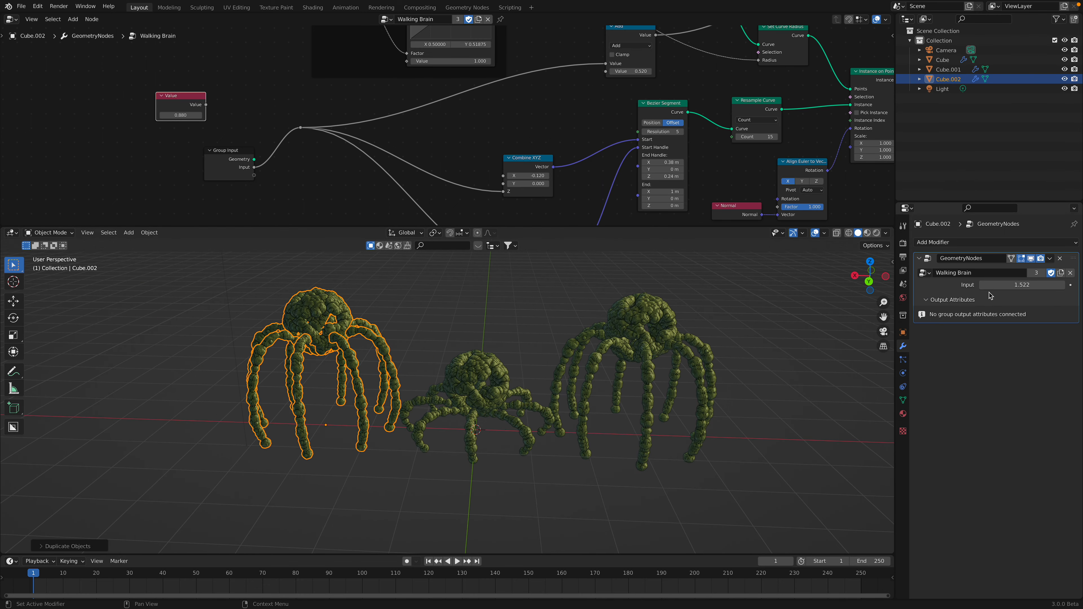
left_click_drag(1015, 284, 1038, 285)
Try other X values on the upper Combine XYZ node and the Bezier Segment end handle, undoing each change
middle_click_drag(536, 174, 489, 140)
left_click_drag(480, 141, 539, 157)
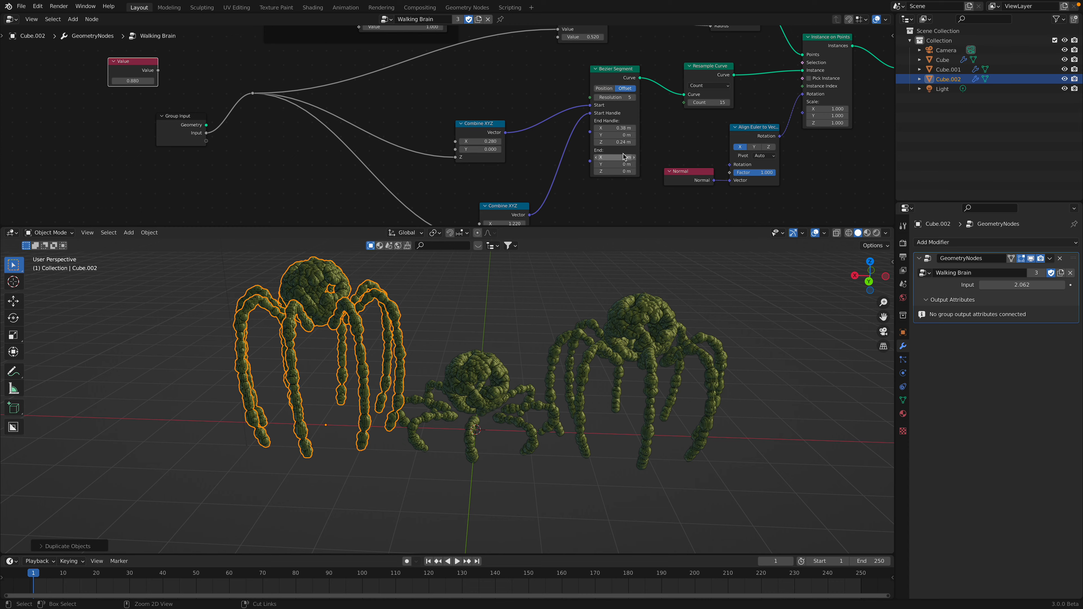
key("ctrl+z")
middle_click_drag(623, 153, 609, 145)
mouse_move(609, 121)
left_mouse_down()
mouse_move(669, 120)
mouse_move(592, 120)
mouse_move(606, 121)
left_mouse_up()
key("ctrl+z")
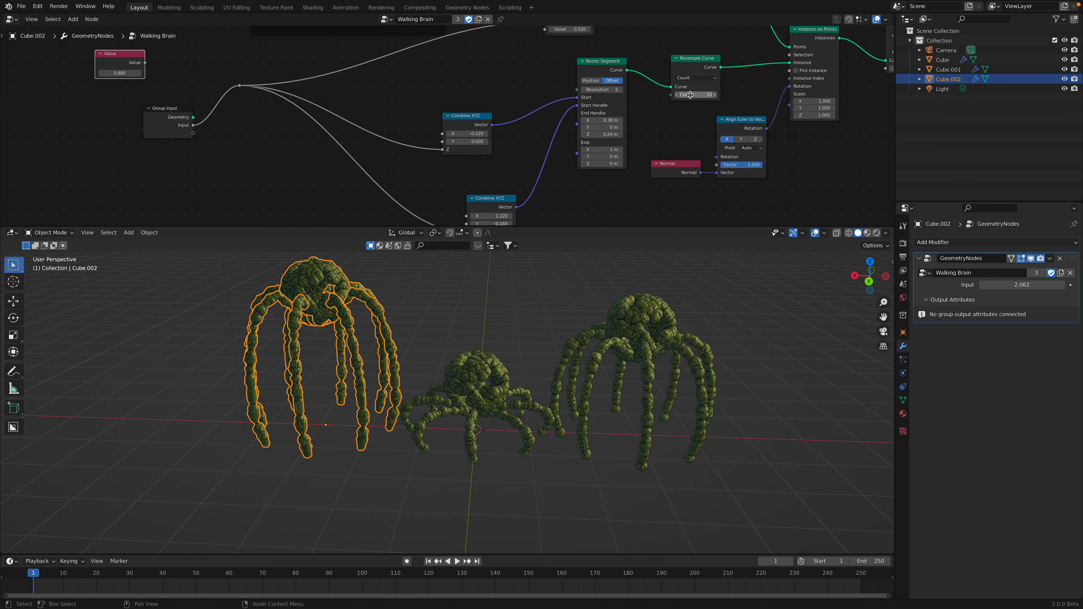
Set the Resample Curve count to 18 and the Bezier Segment resolution to 8
type("3")
key("Return")
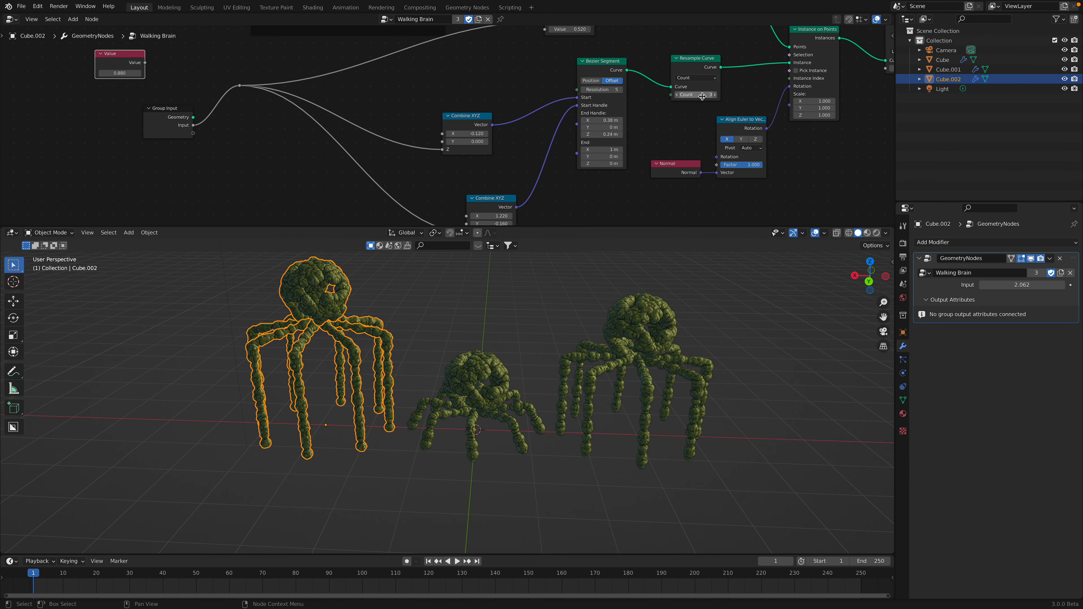
type("18")
key("Return")
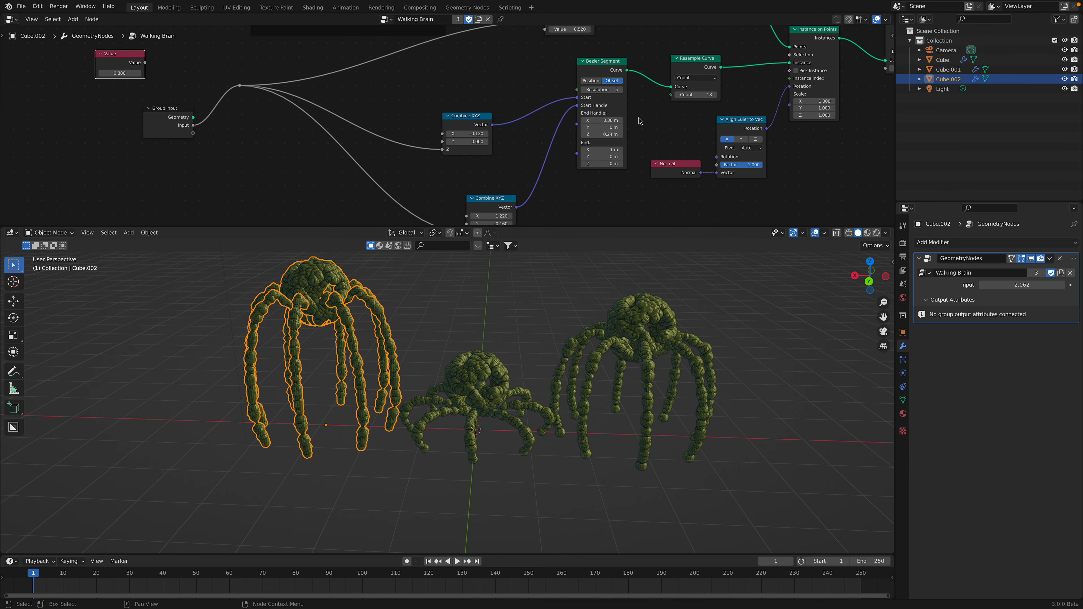
left_click(621, 90)
left_click(620, 90)
left_click(620, 90)
Set the X value of the lower Combine XYZ node to 1.560
middle_click_drag(602, 260, 524, 181)
left_click_drag(482, 174, 508, 181)
key("ctrl+z")
Select the small middle creature and adjust its modifier Input to about 0.486
middle_click_drag(639, 337, 603, 371, "shift")
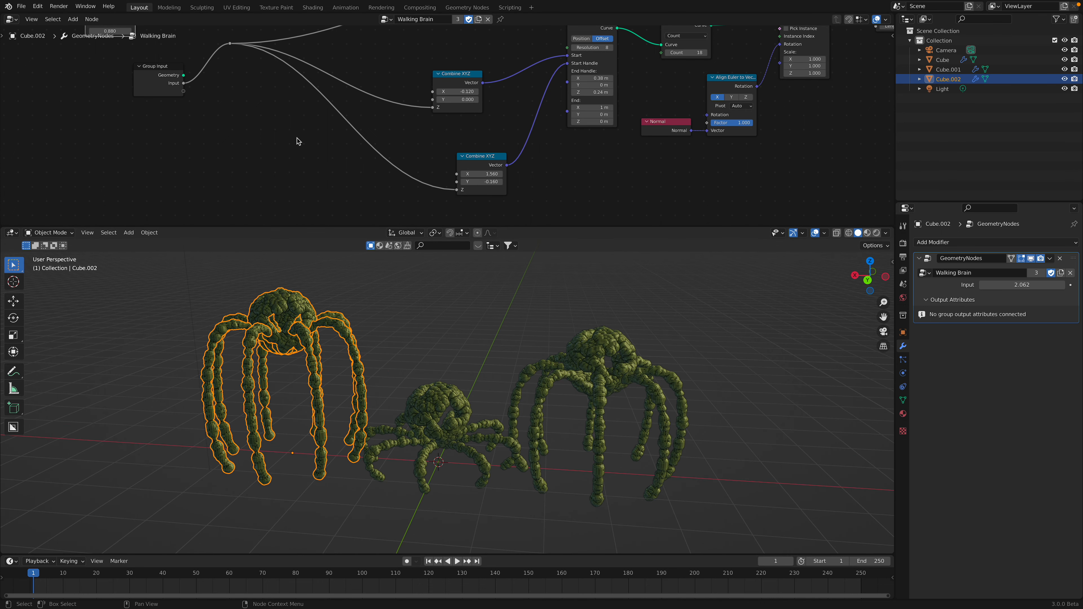
left_click(464, 405)
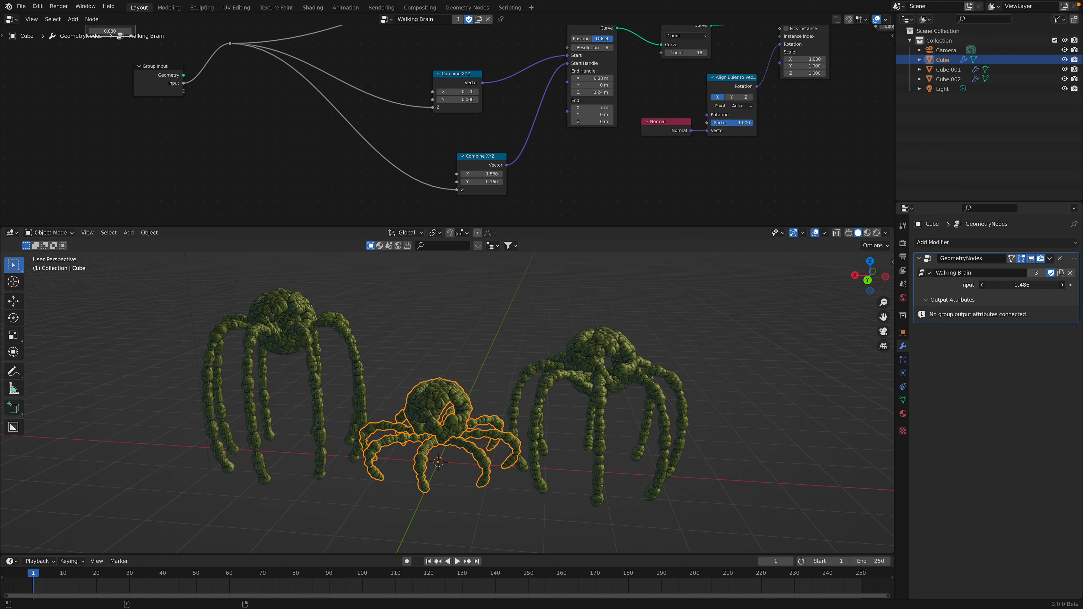
left_click(699, 335)
middle_click_drag(699, 335, 722, 333, "shift")
Try applying the GeometryNodes modifier on the medium-height creature, and undo it
left_click(646, 353)
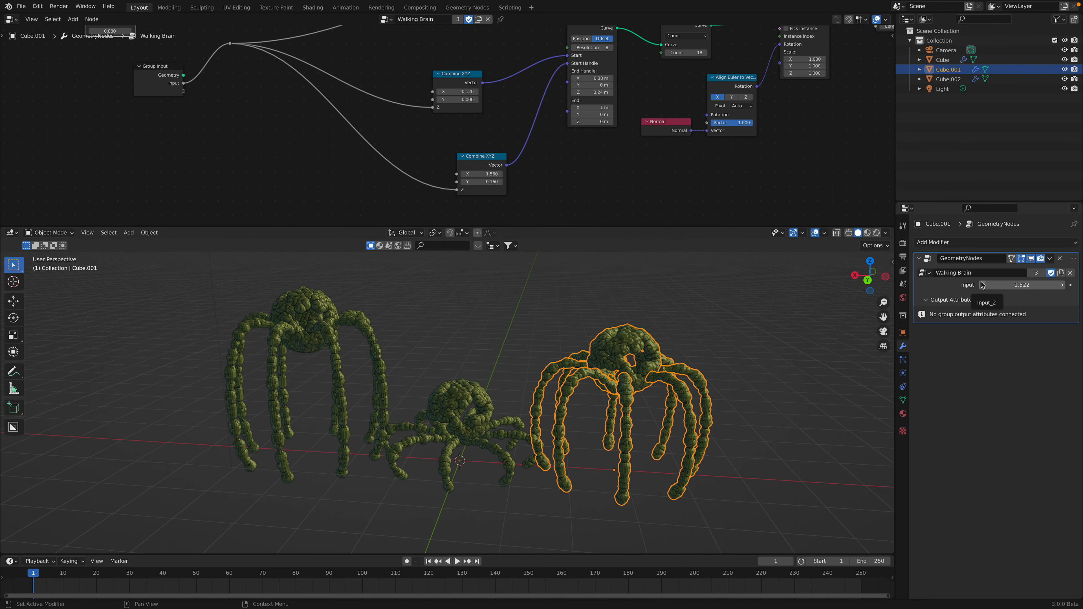
key("ctrl+a")
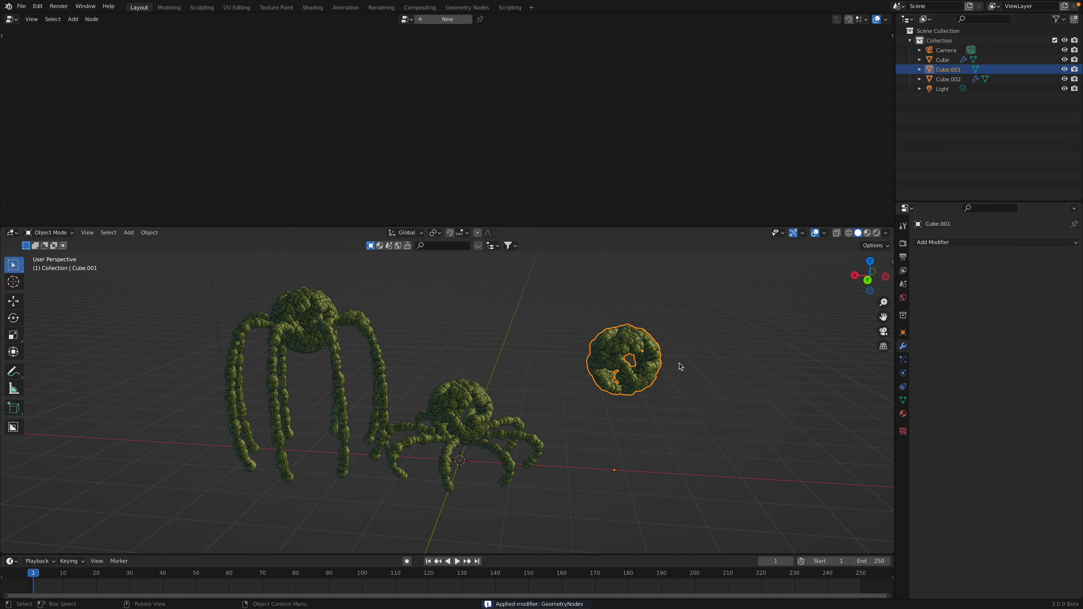
key("ctrl+z")
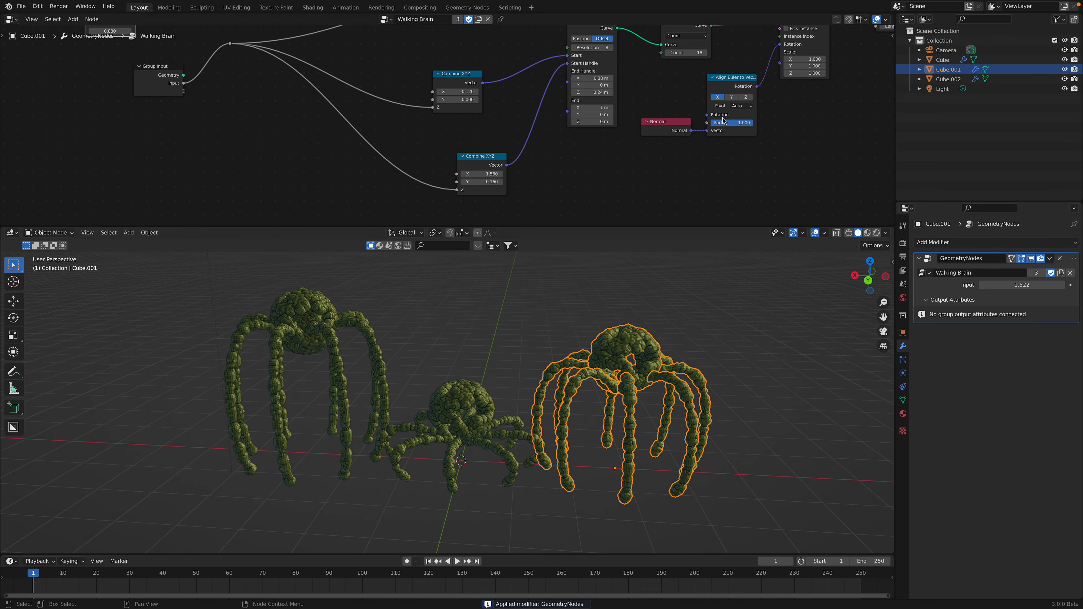
Unmute the Realize Instances node between Curve to Points and Join Geometry
middle_click_drag(869, 128, 601, 125)
scroll(601, 126, "down", 3)
middle_click_drag(639, 96, 574, 126)
scroll(567, 125, "up", 2)
middle_click_drag(552, 81, 517, 133)
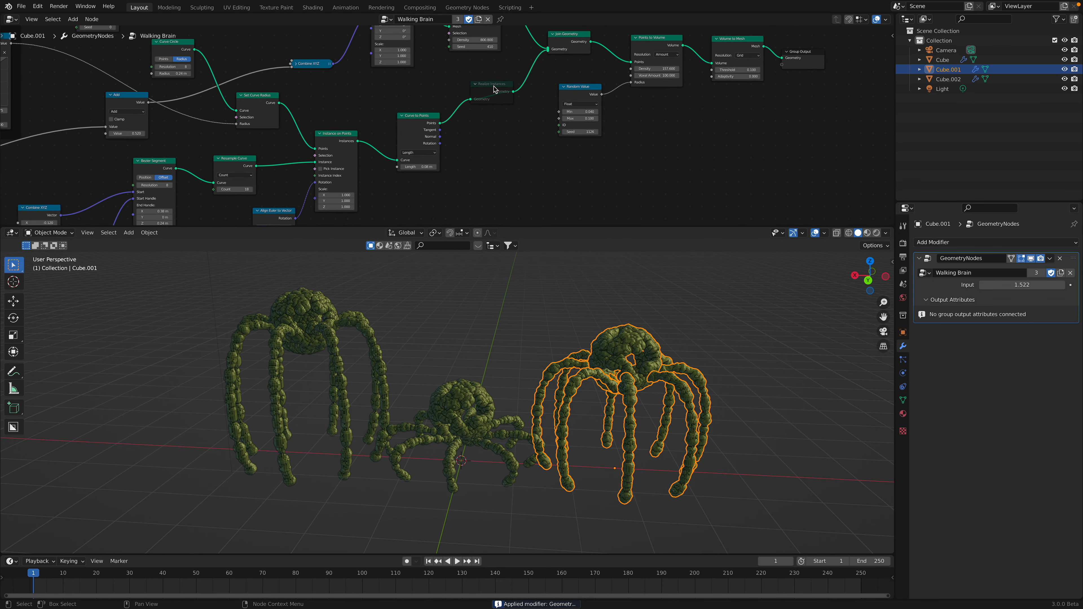
key("m")
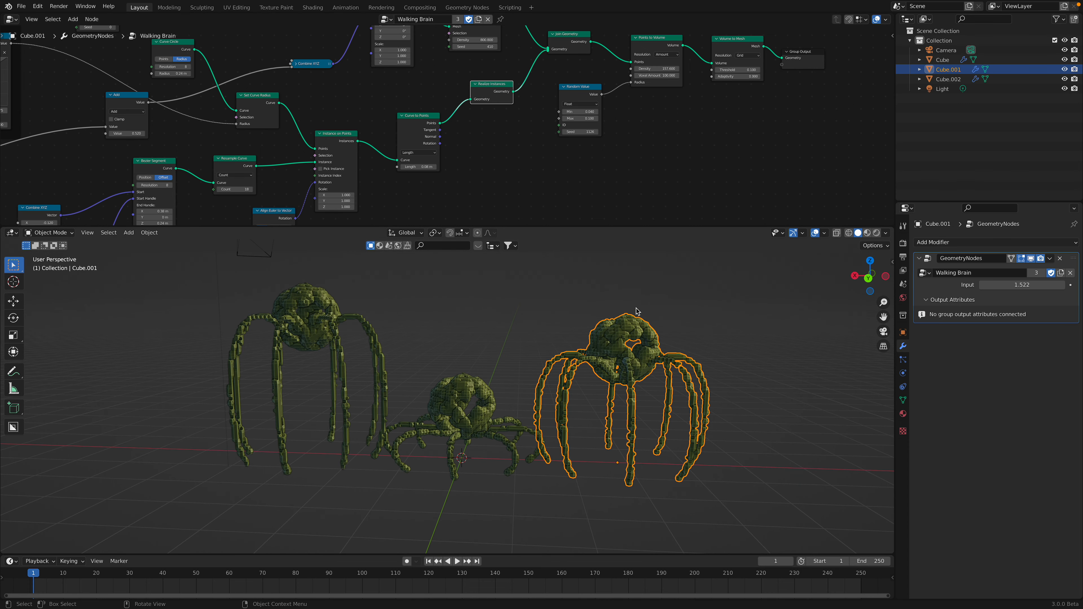
Apply the medium-height creature's modifier as a test with Realize Instances active, and undo it
key("ctrl+a")
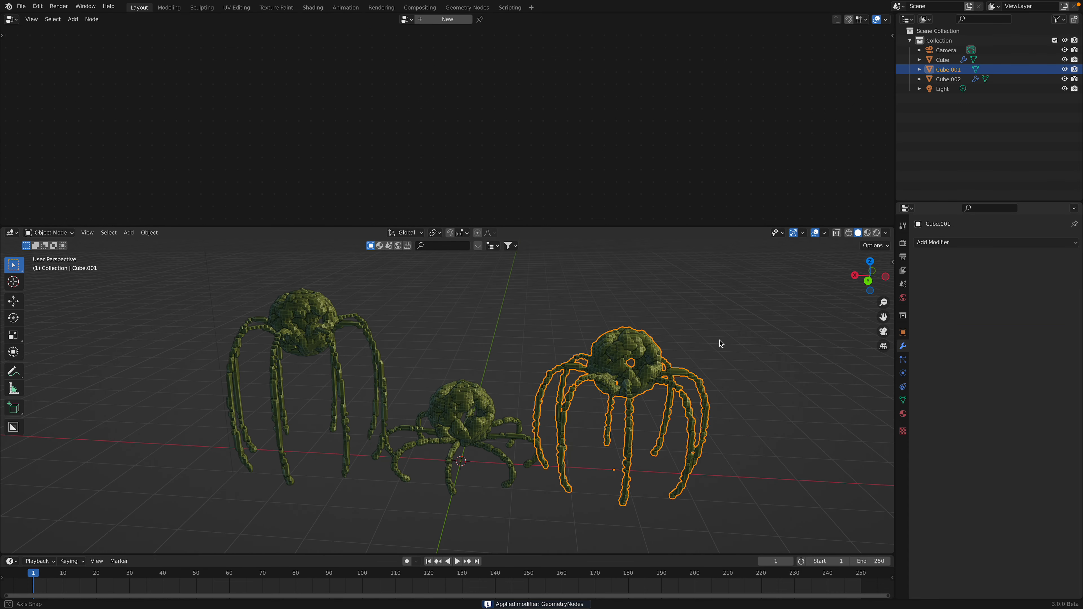
key("ctrl+z")
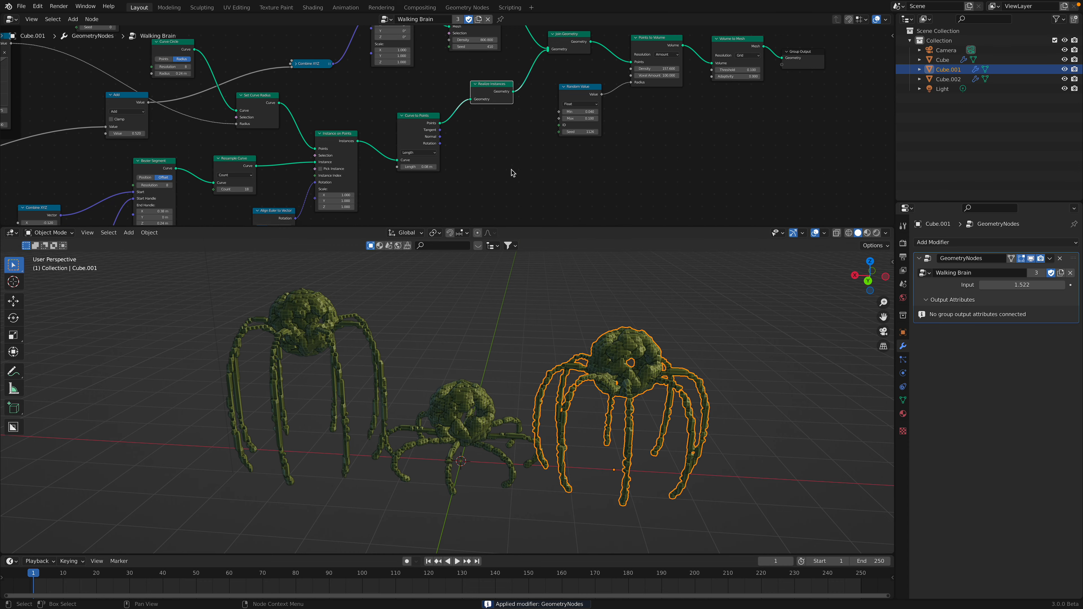
Set the Points to Volume node's Density to 160.600 and its Voxel Amount to 250
scroll(488, 135, "up", 2)
scroll(443, 141, "up", 1)
left_click_drag(481, 83, 478, 74)
middle_click_drag(473, 106, 413, 128)
scroll(554, 107, "up", 2)
middle_click_drag(609, 94, 517, 131)
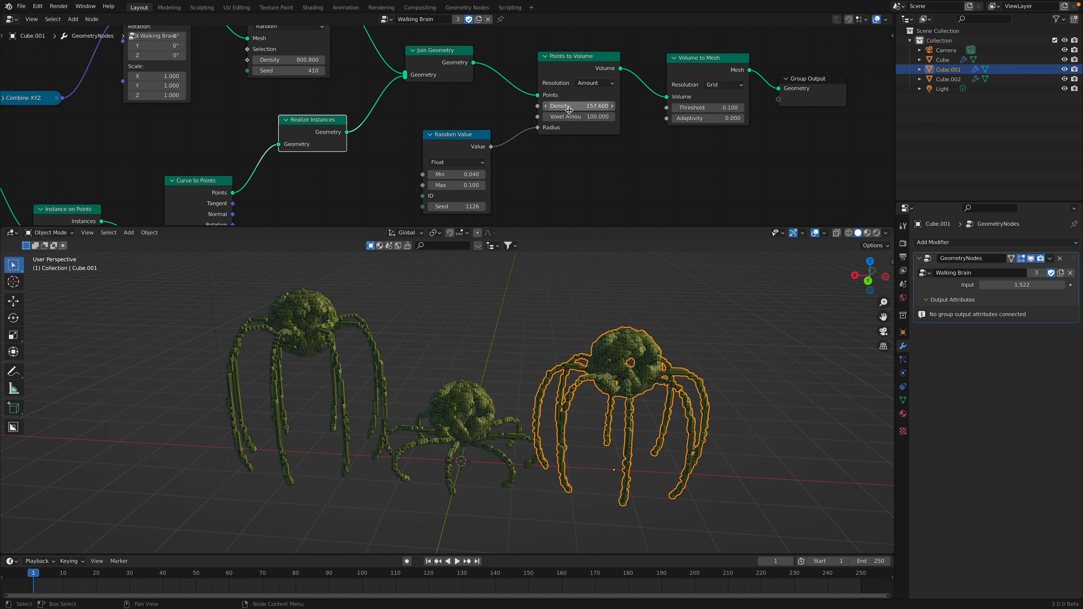
left_click_drag(576, 120, 612, 120)
left_click(577, 119)
type("250")
key("Return")
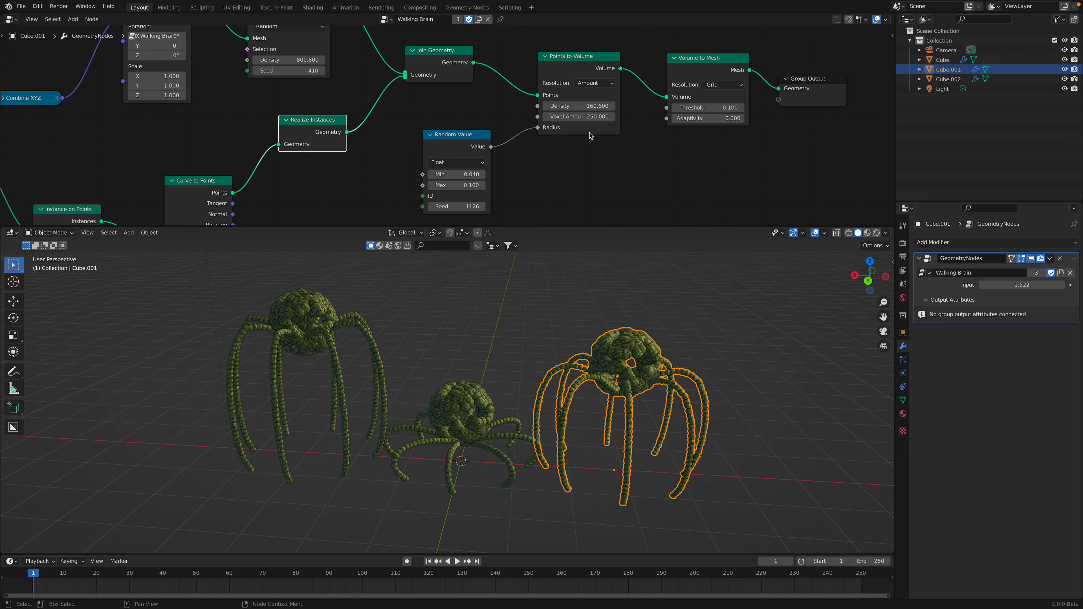
Detach and reconnect the Random Value node to the Points to Volume radius, and set its Min to 0.000 and Seed to 1198
left_click_drag(533, 130, 590, 127)
middle_click_drag(596, 320, 582, 316)
left_click_drag(491, 146, 537, 131)
left_click_drag(463, 207, 463, 183)
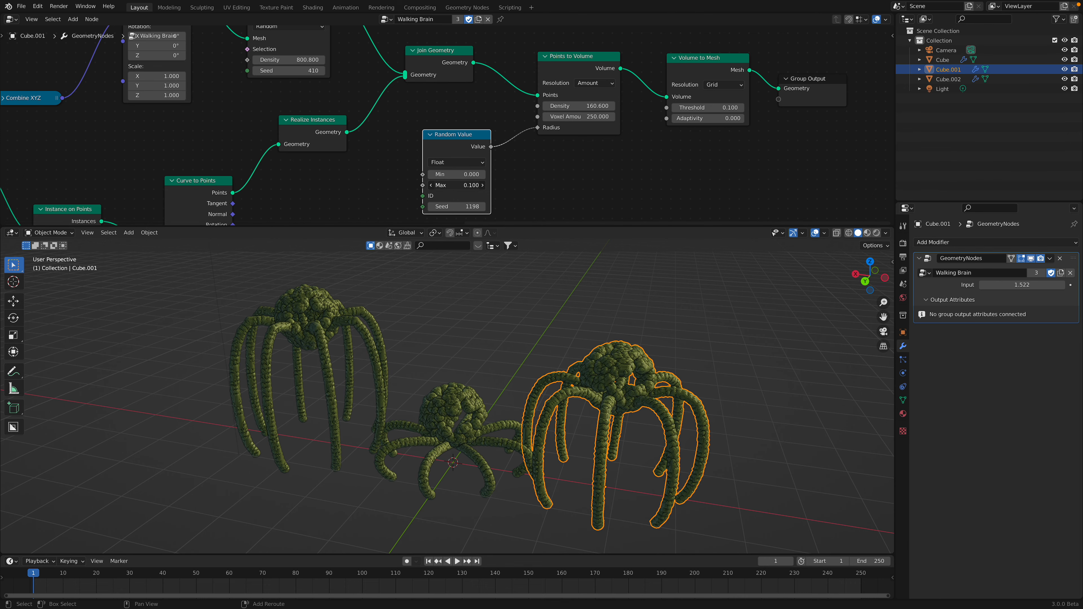
middle_click_drag(602, 401, 617, 330)
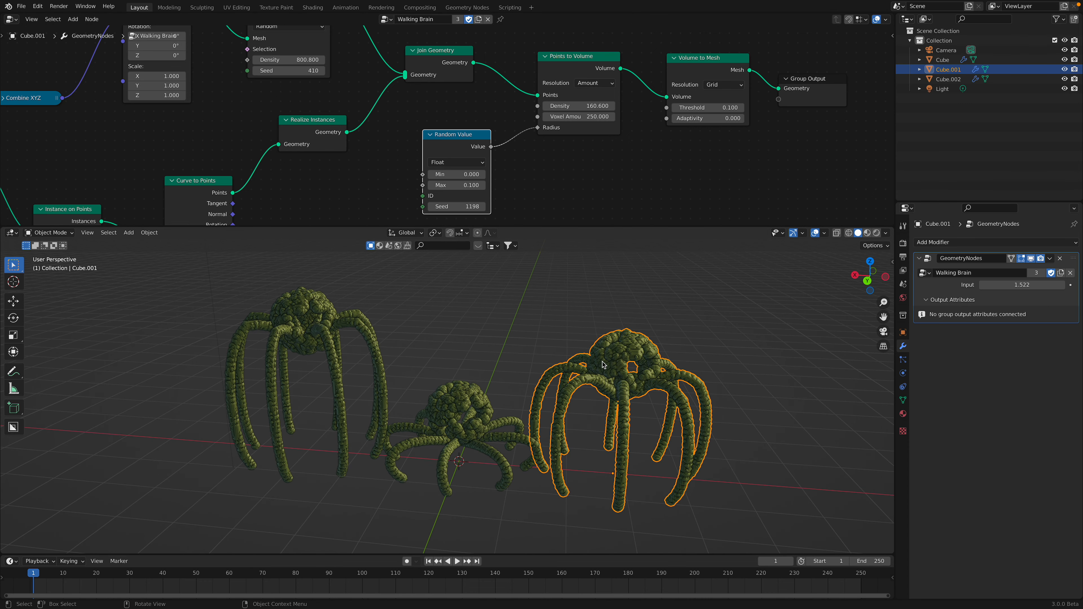
Select all three creatures, with the tallest one active, and apply the GeometryNodes modifier
left_click(599, 329)
scroll(588, 187, "down", 2)
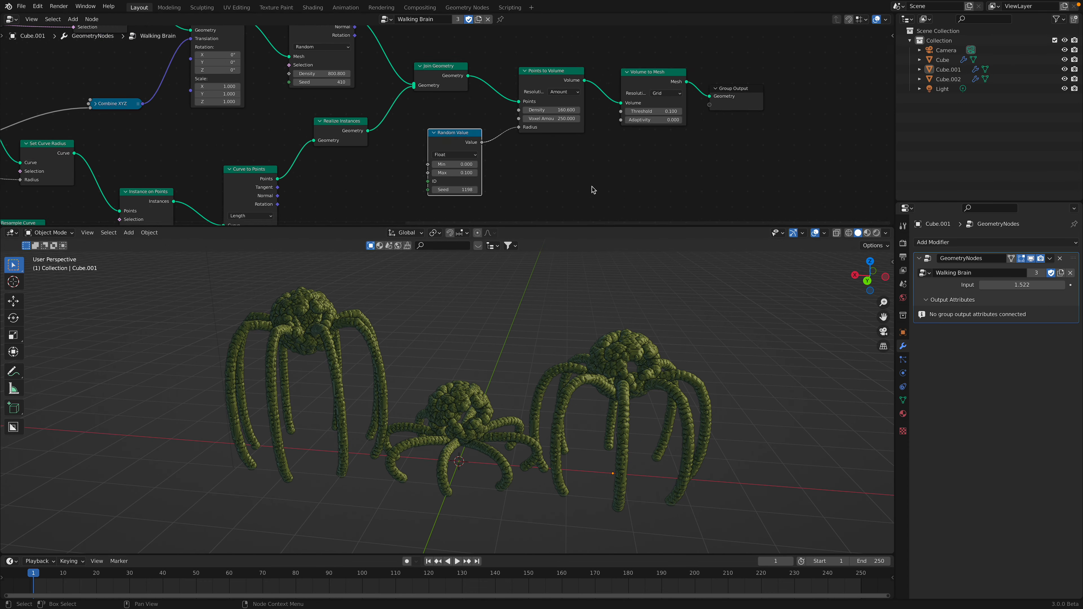
left_click(639, 359)
left_click(487, 397, "shift")
left_click(353, 330, "shift")
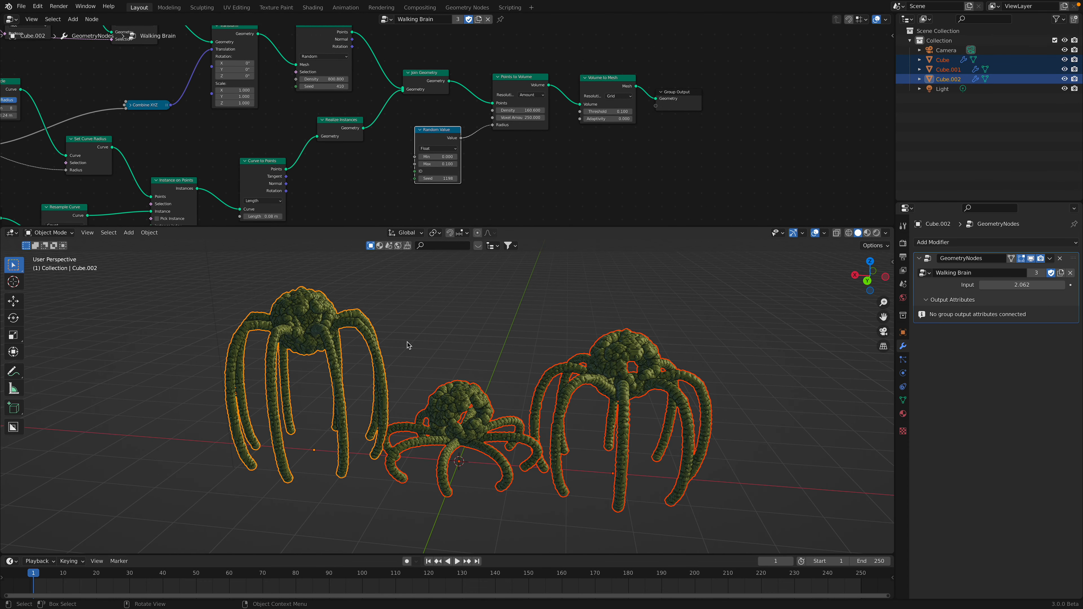
key("ctrl+a")
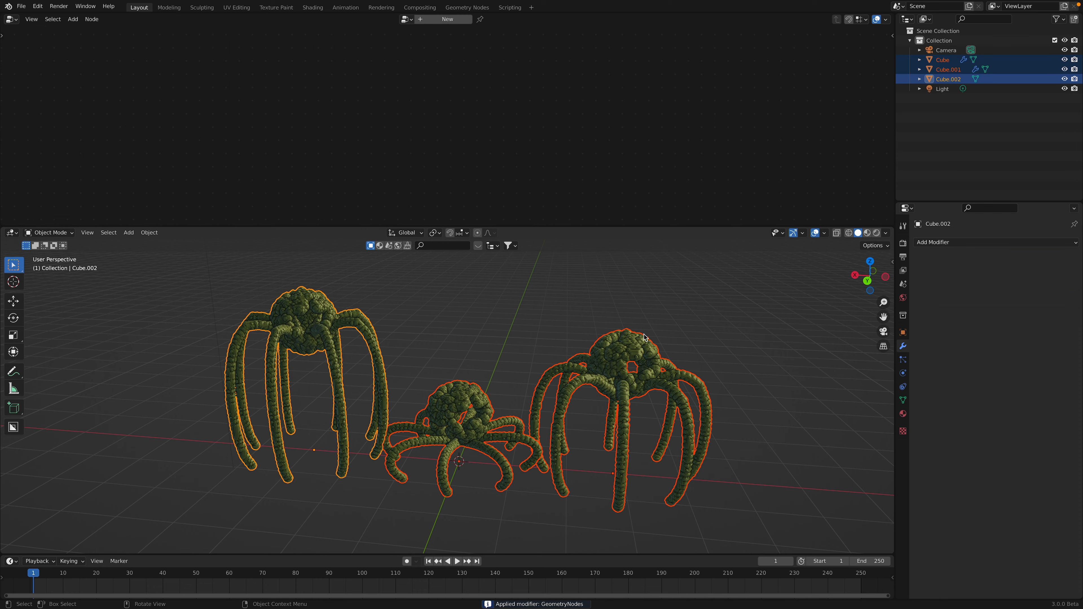
Convert the selected creatures to meshes and clear the selection
right_click(632, 348)
mouse_move(606, 379)
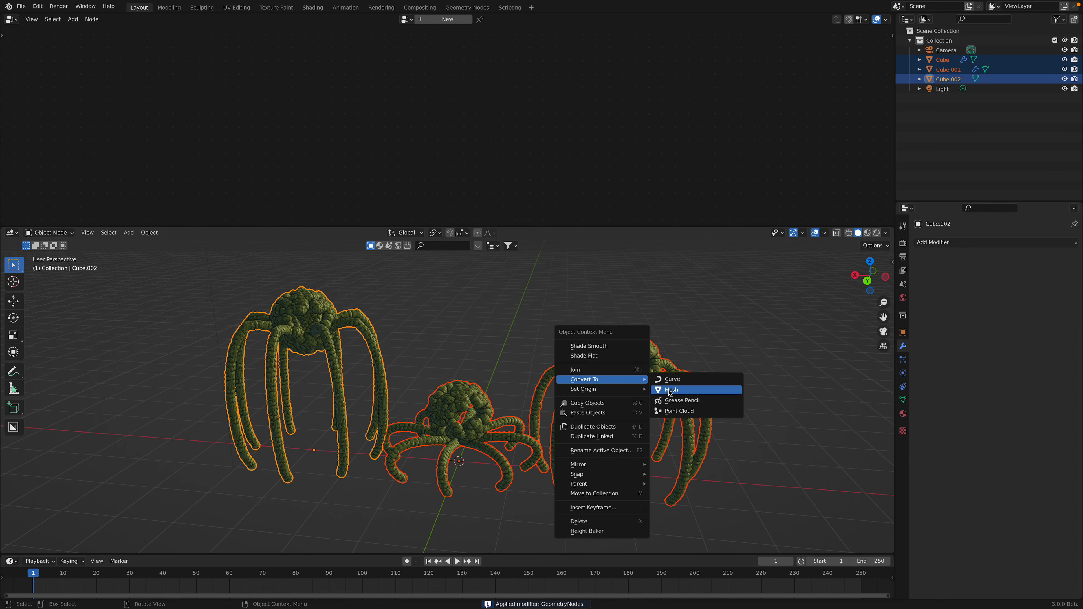
left_click(704, 298)
Select each converted creature in turn to check its modifier properties
left_click(630, 354)
left_click(483, 394)
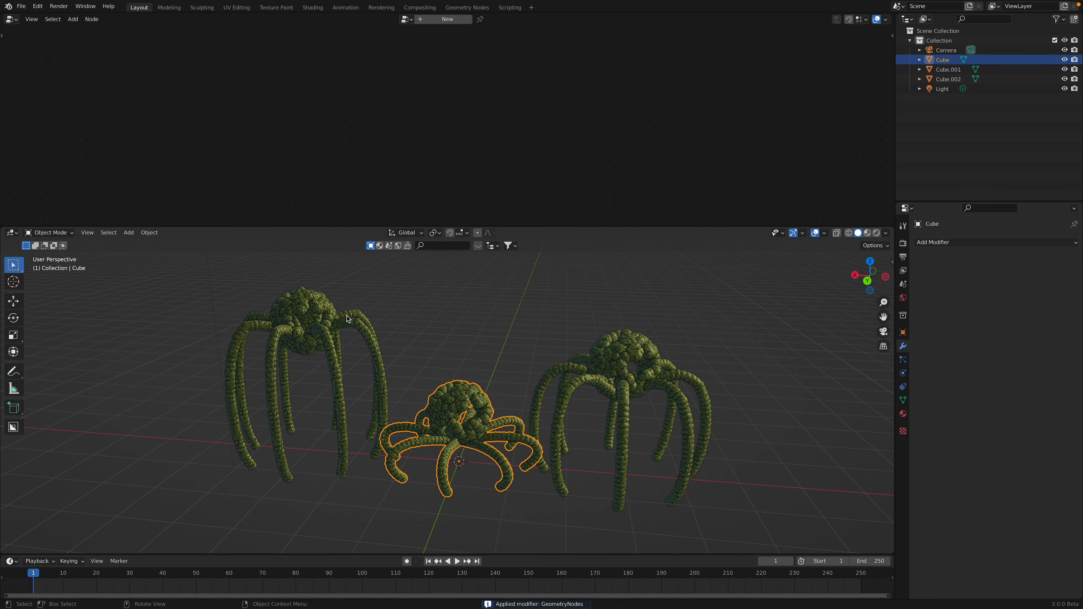
left_click(346, 317)
key("z")
left_click(323, 318)
key("z")
left_click(346, 322)
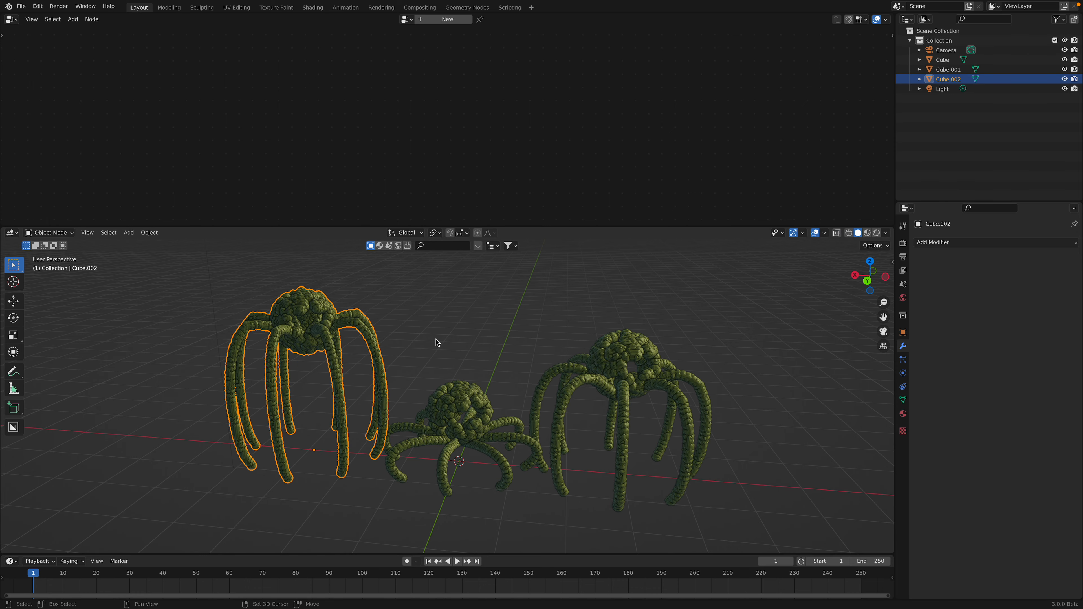
Shrink the node editor to enlarge the 3D viewport, and deselect the tallest creature
middle_click_drag(446, 344, 483, 353, "shift")
scroll(484, 356, "up", 1)
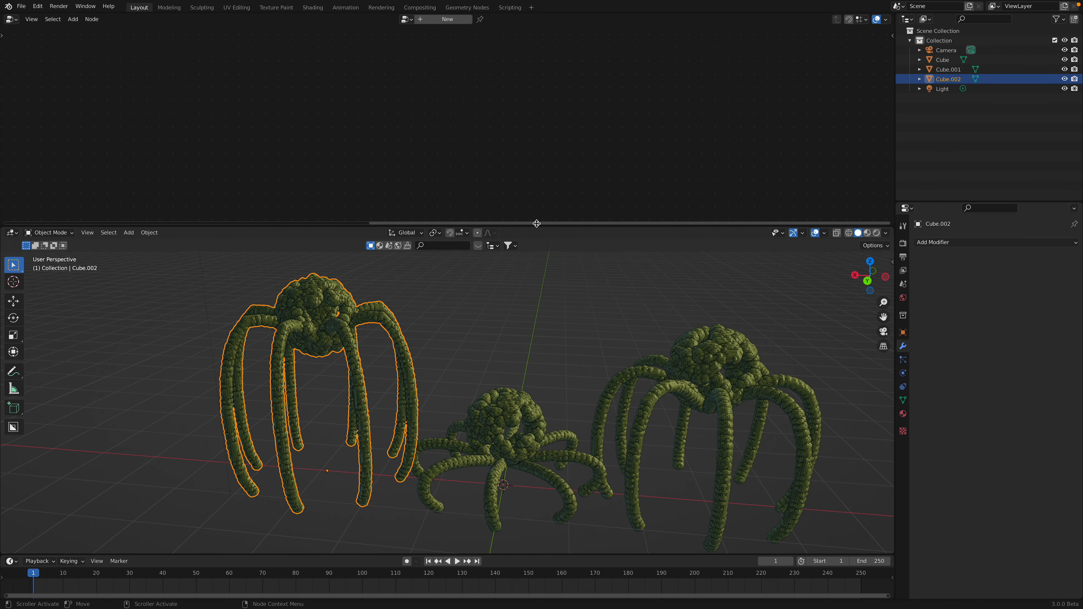
left_click_drag(544, 227, 547, 116)
left_click(566, 266)
middle_click_drag(566, 266, 531, 367)
scroll(508, 318, "up", 3)
scroll(528, 335, "down", 4)
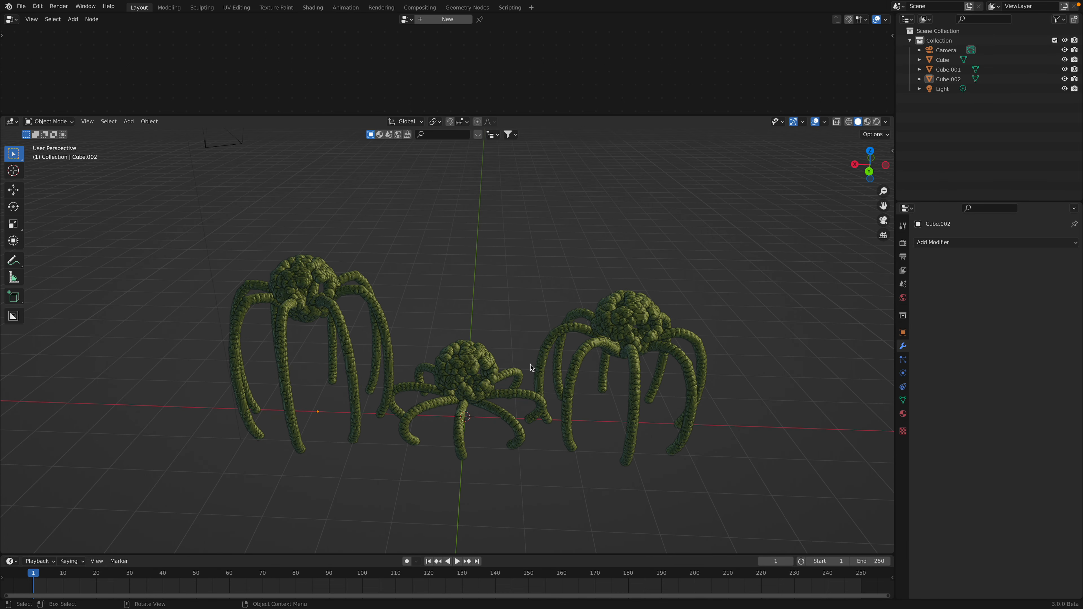